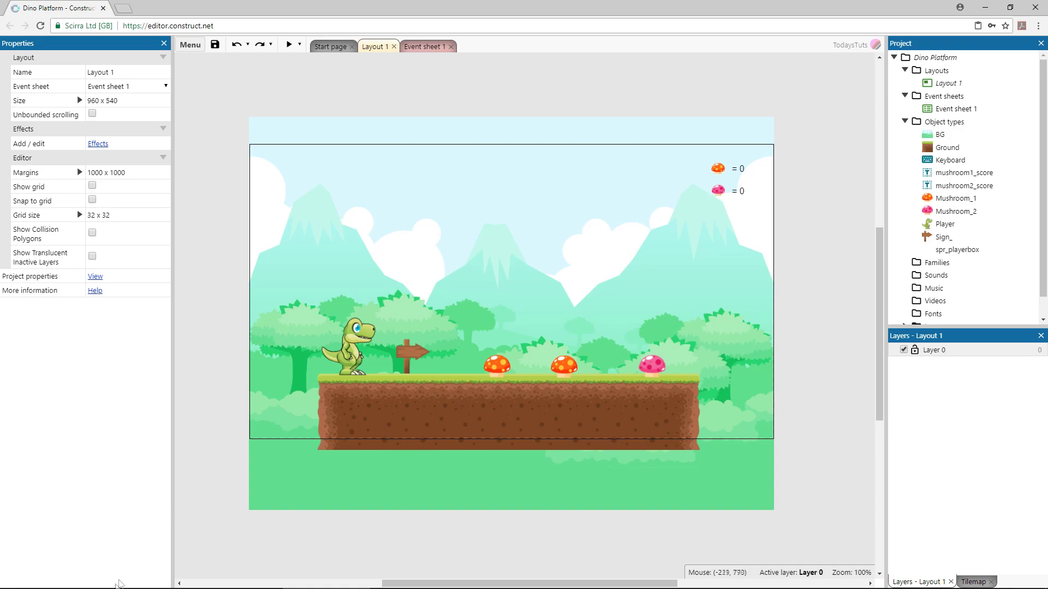
- Open the 'sounds' folder with the four Ogg files beside the Dino Platform project
{"action": "left_click", "coordinate": [98, 583]}
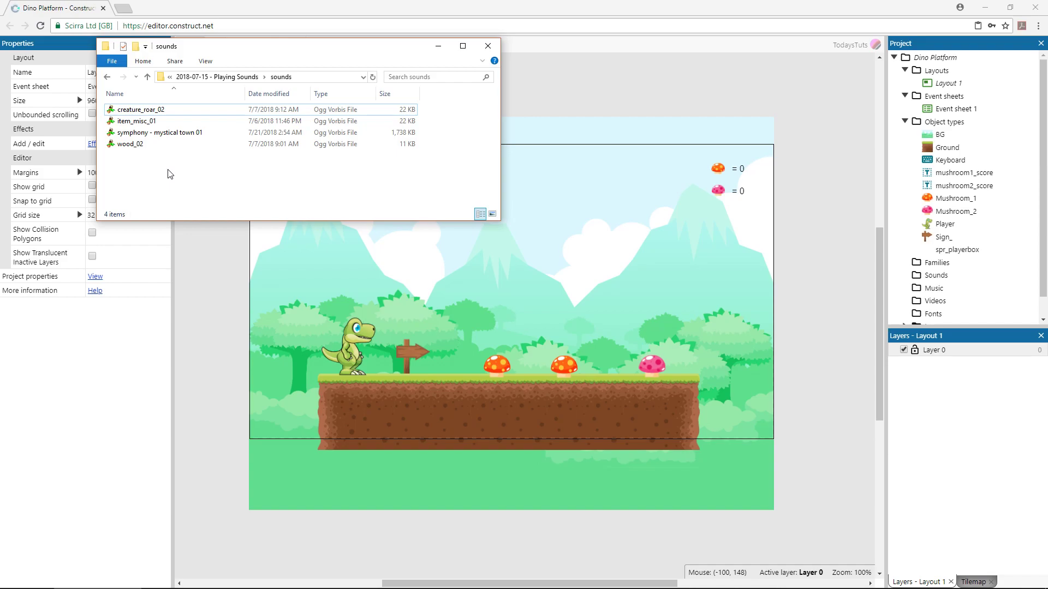
- Select all four .ogg files and drop them onto the project's Sounds folder
{"action": "mouse_move", "coordinate": [168, 174]}
{"action": "left_mouse_down"}
{"action": "mouse_move", "coordinate": [139, 114]}
{"action": "mouse_move", "coordinate": [942, 309]}
{"action": "left_mouse_up"}
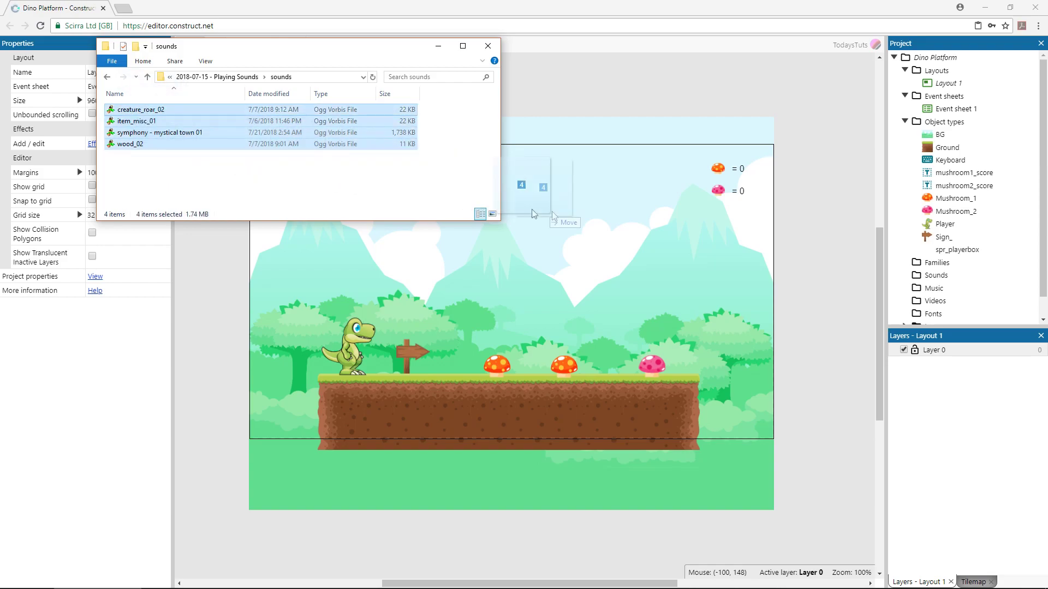
{"action": "left_click_drag", "start_coordinate": [942, 309], "coordinate": [931, 273]}
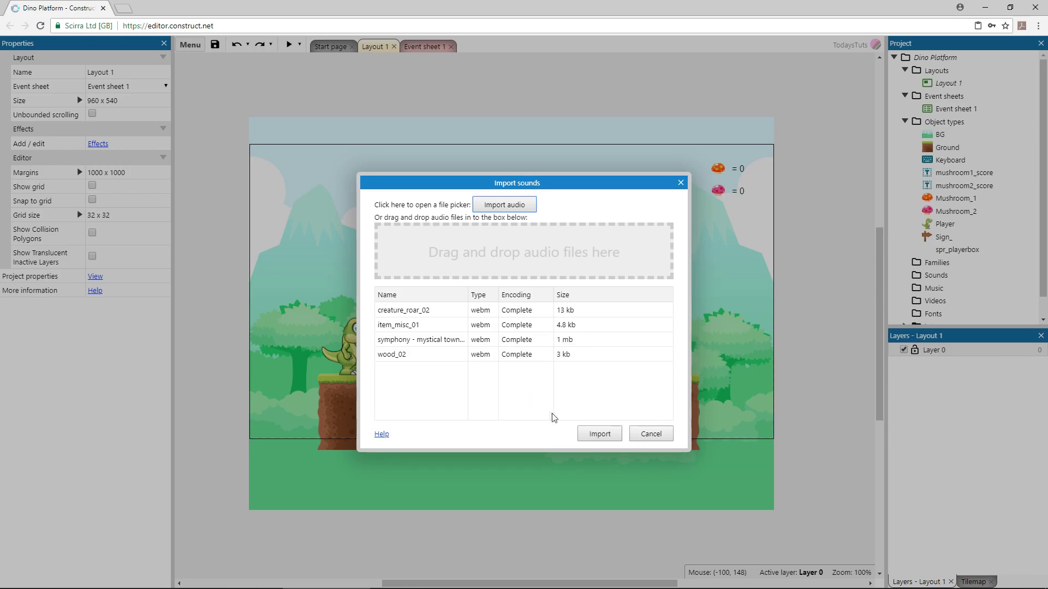
- Import the four sounds and move 'symphony - mystical town 01' into the Music folder
{"action": "left_click", "coordinate": [597, 435]}
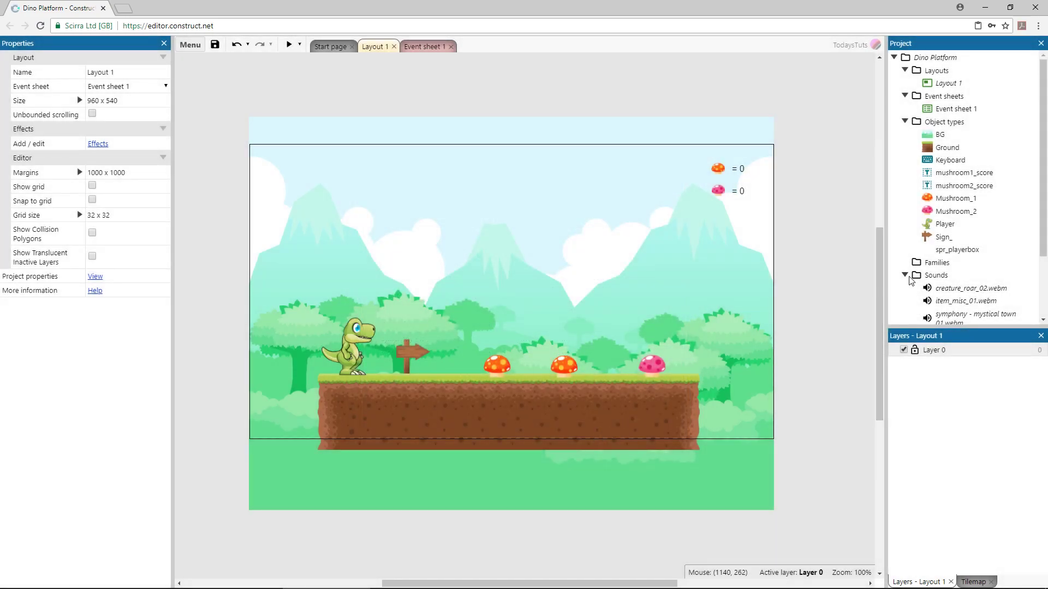
{"action": "scroll", "coordinate": [930, 245], "scroll_direction": "down", "scroll_amount": 1}
{"action": "scroll", "coordinate": [930, 241], "scroll_direction": "down", "scroll_amount": 1}
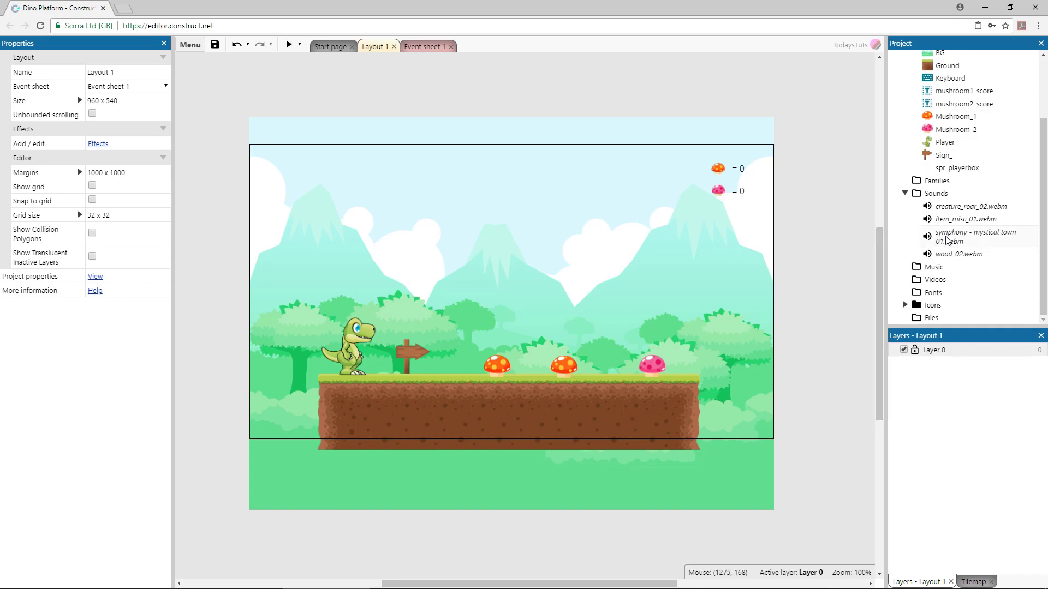
{"action": "left_click_drag", "start_coordinate": [930, 238], "coordinate": [929, 265]}
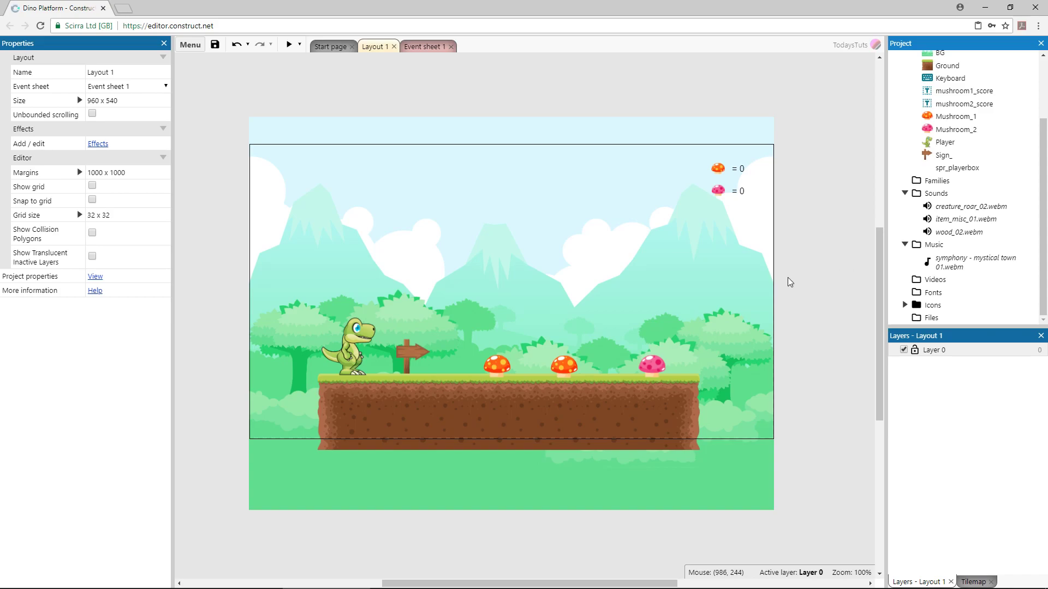
- Insert an Audio object from the Media plugins into the Dino Platform project
{"action": "double_click", "coordinate": [762, 280]}
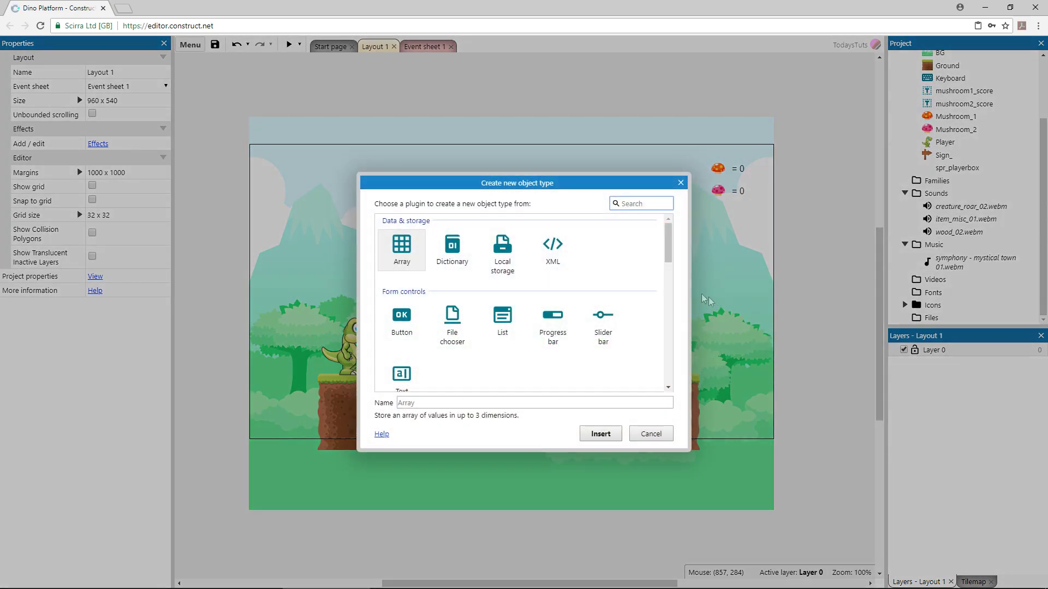
{"action": "left_click_drag", "start_coordinate": [672, 255], "coordinate": [663, 337]}
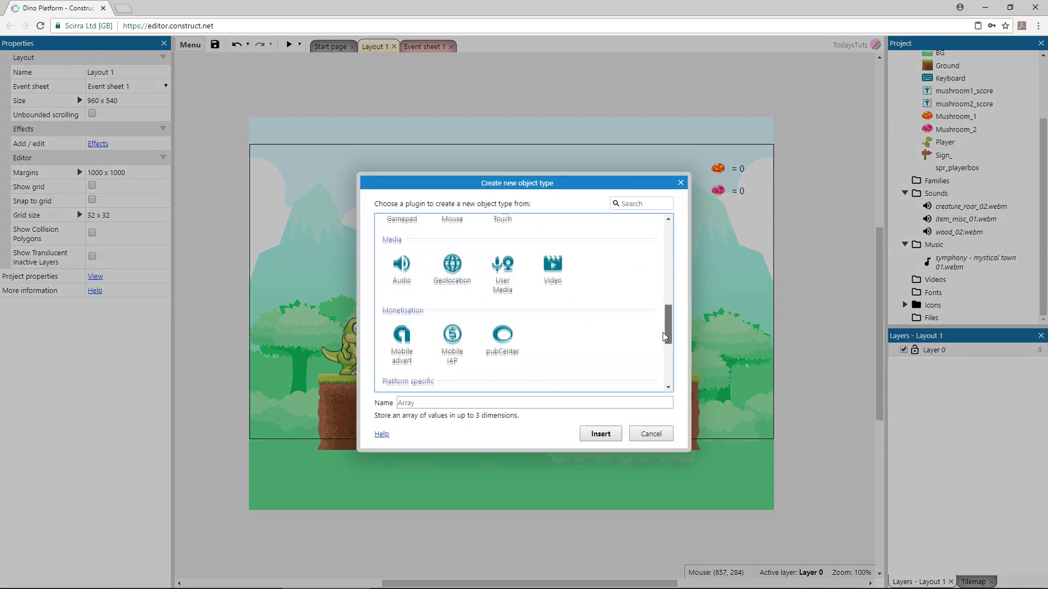
{"action": "left_click", "coordinate": [403, 268]}
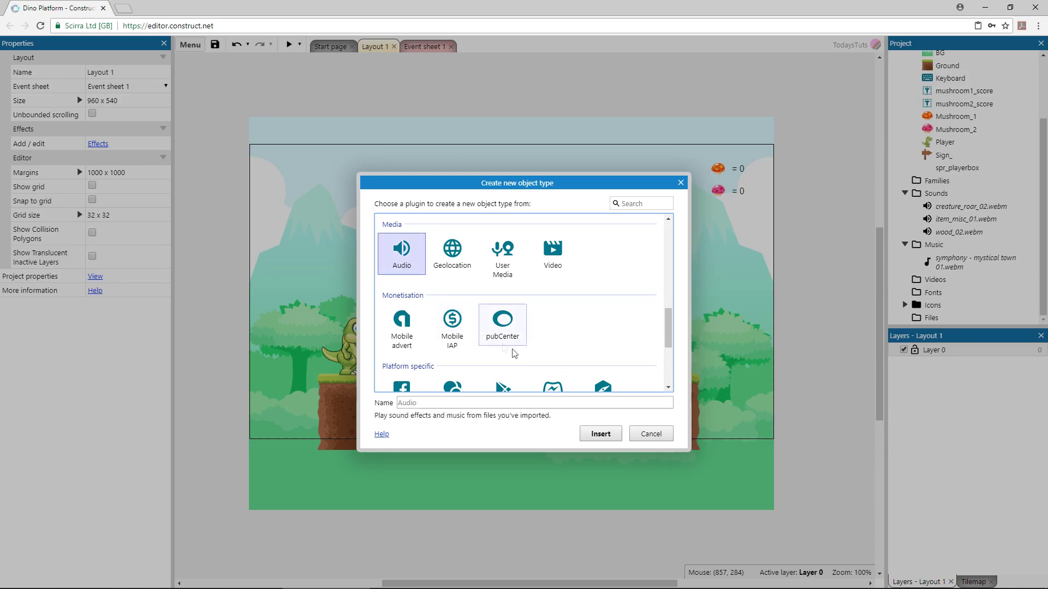
{"action": "left_click", "coordinate": [598, 434]}
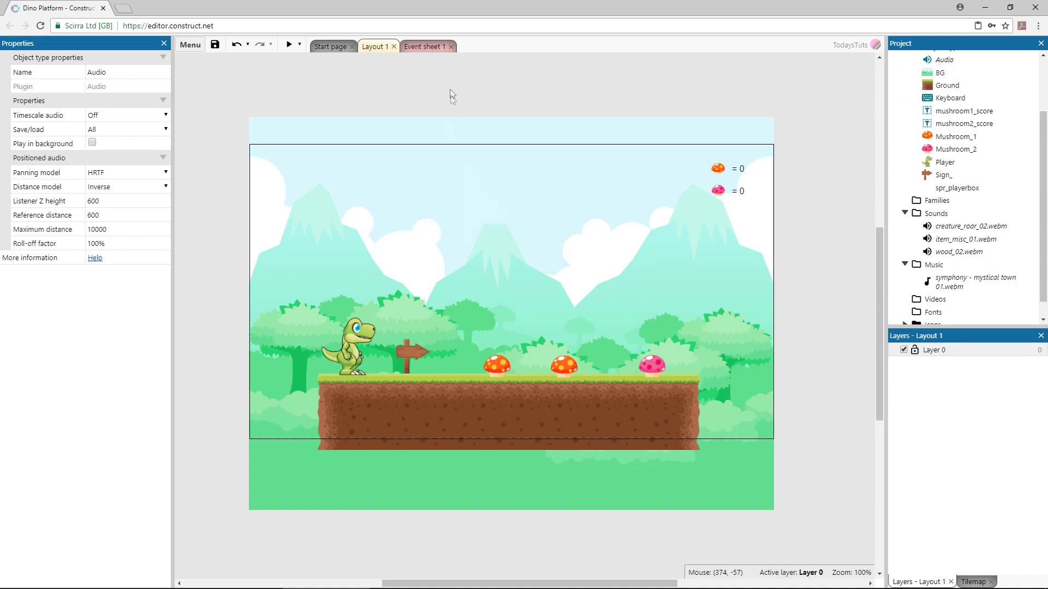
- Widen the action column in Event sheet 1 to show full object names
{"action": "left_click", "coordinate": [414, 47]}
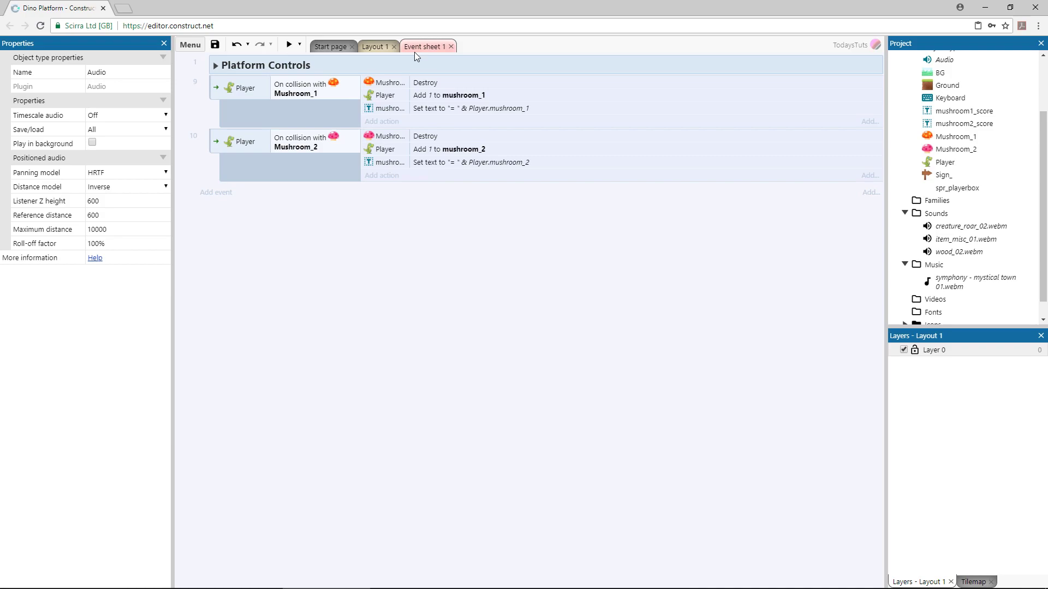
{"action": "left_click", "coordinate": [407, 83]}
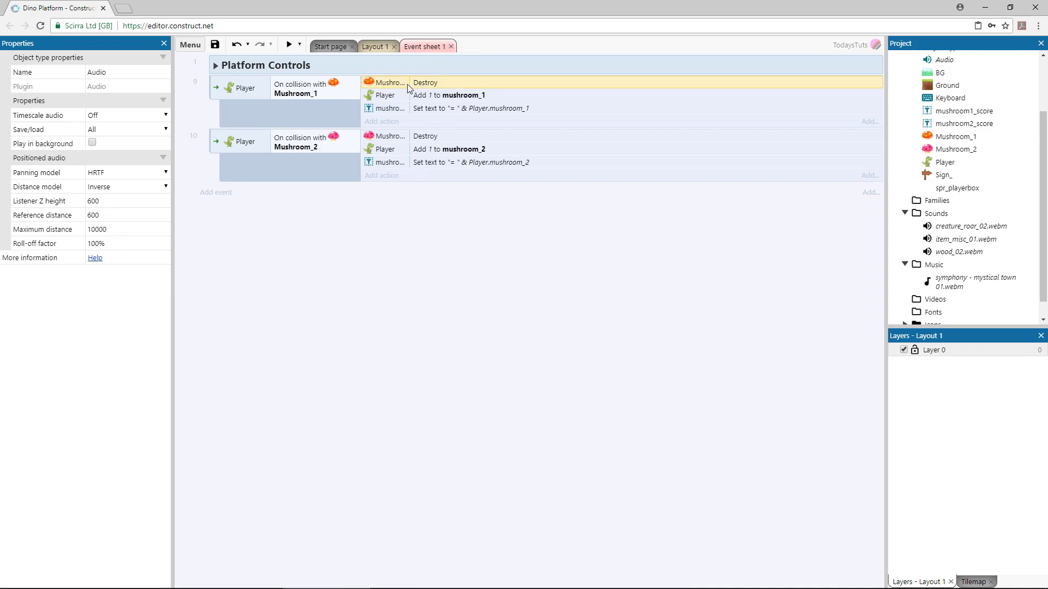
{"action": "left_click_drag", "start_coordinate": [407, 82], "coordinate": [458, 86]}
{"action": "left_click", "coordinate": [483, 214]}
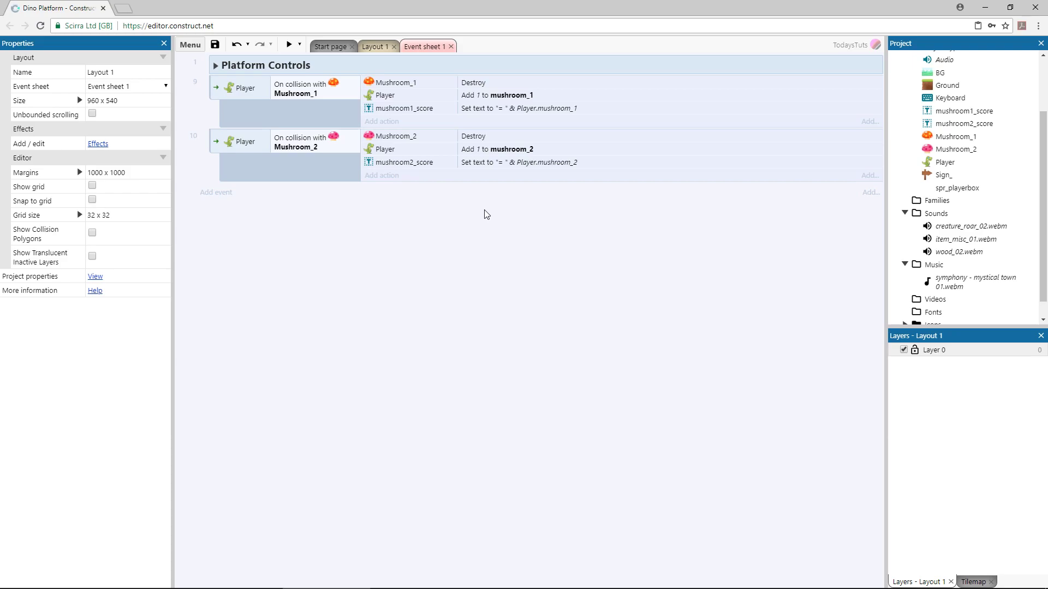
- Add an Audio Play action for item_misc_01 to the Mushroom_1 collision event
{"action": "left_click", "coordinate": [388, 122]}
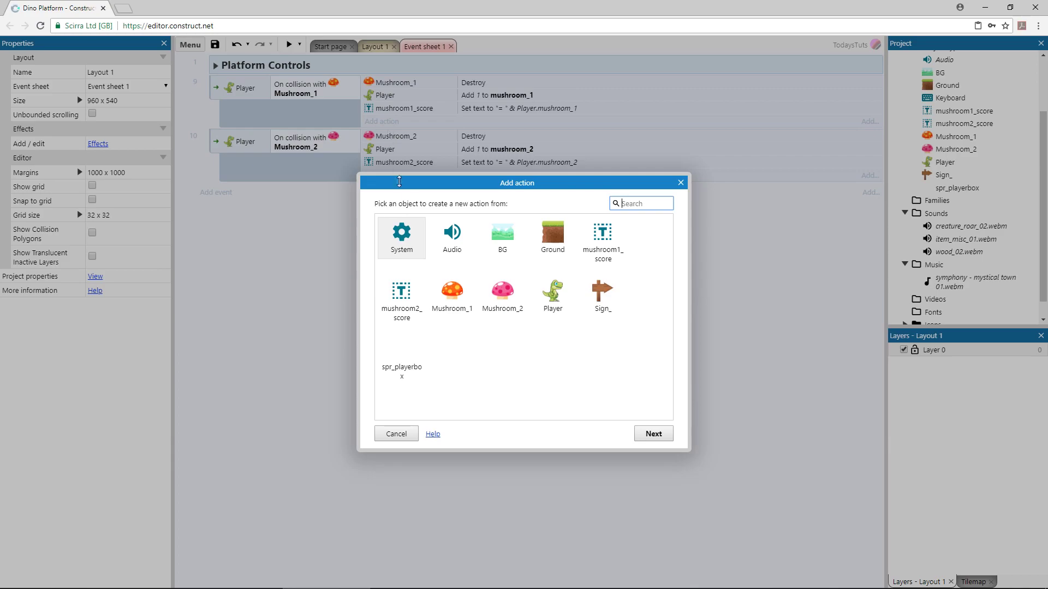
{"action": "left_click", "coordinate": [455, 238]}
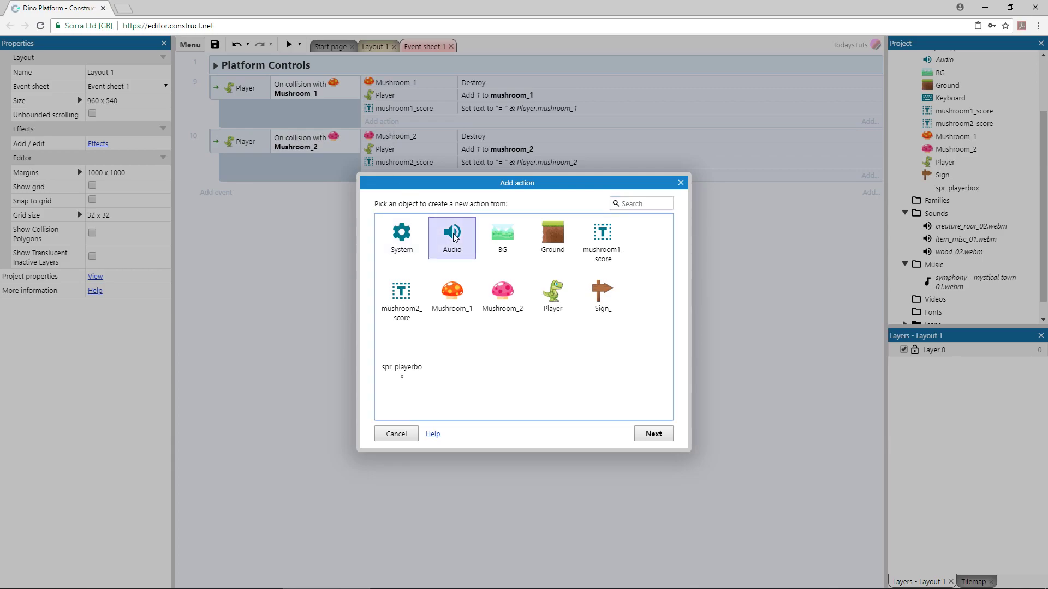
{"action": "left_click", "coordinate": [652, 434]}
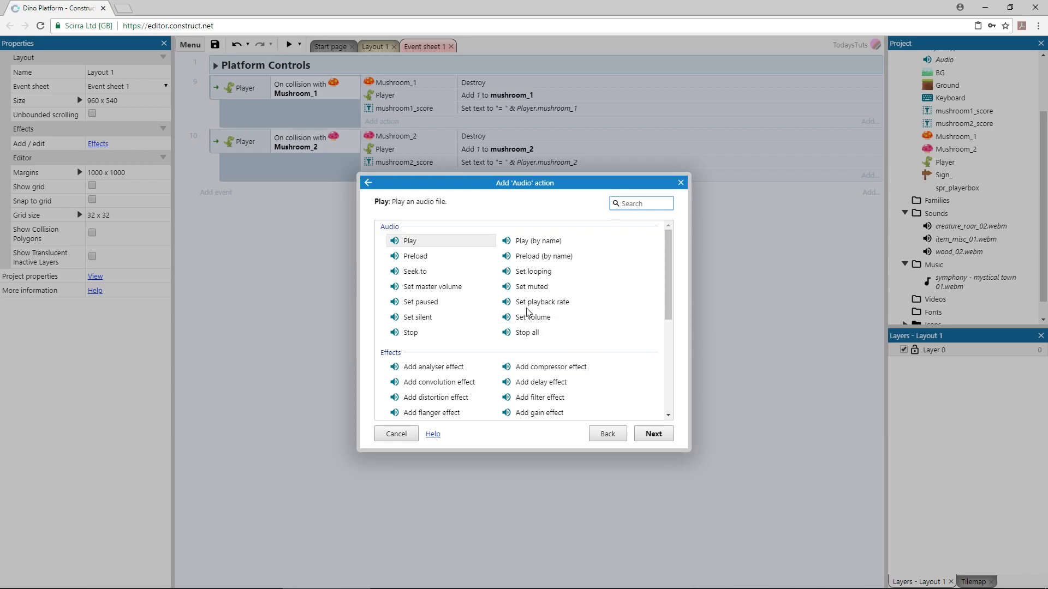
{"action": "left_click", "coordinate": [408, 243]}
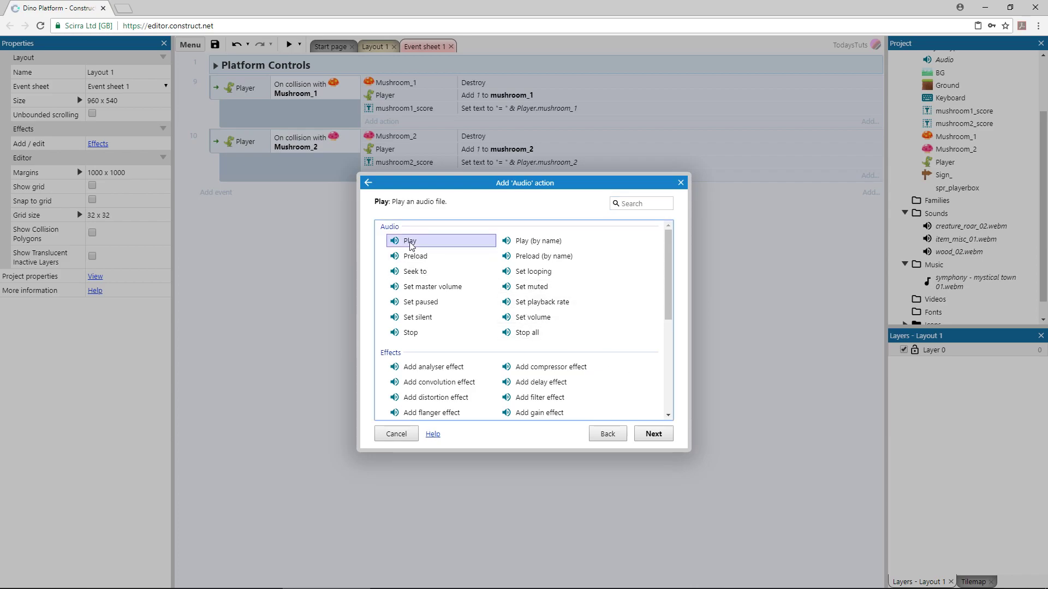
{"action": "left_click", "coordinate": [649, 435]}
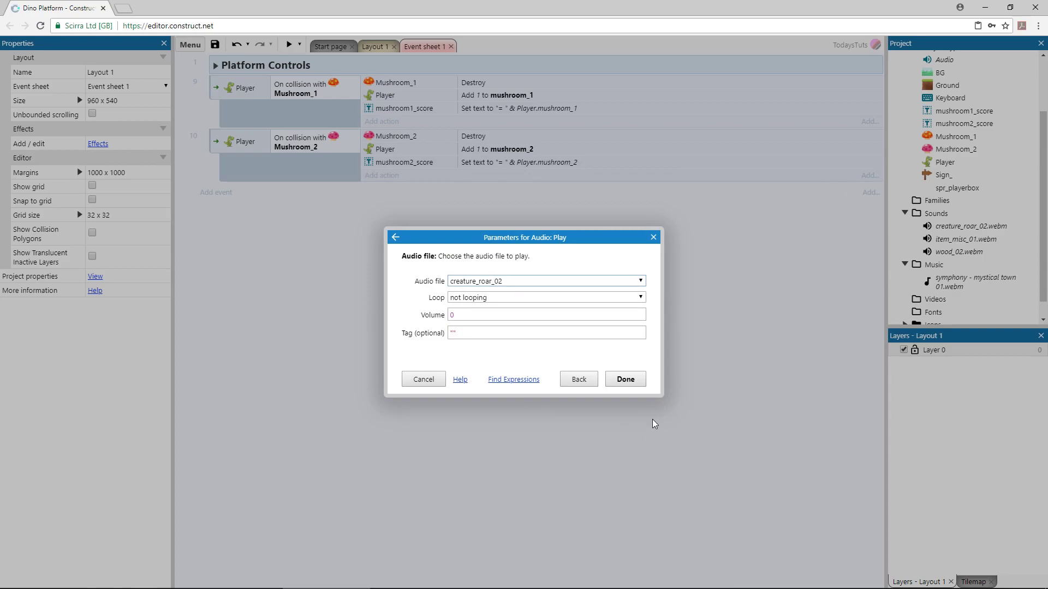
{"action": "left_click", "coordinate": [521, 279]}
{"action": "left_click", "coordinate": [503, 302]}
{"action": "left_click", "coordinate": [621, 383]}
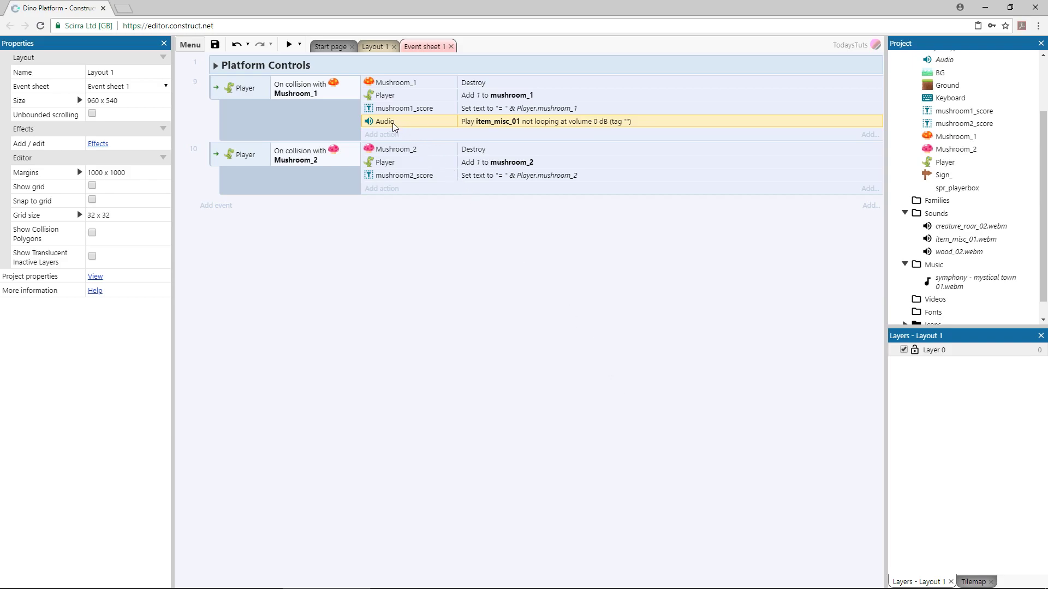
- Copy the Play action into event 10, switch its sound to wood_02, and preview
{"action": "left_click_drag", "start_coordinate": [392, 123], "coordinate": [398, 189]}
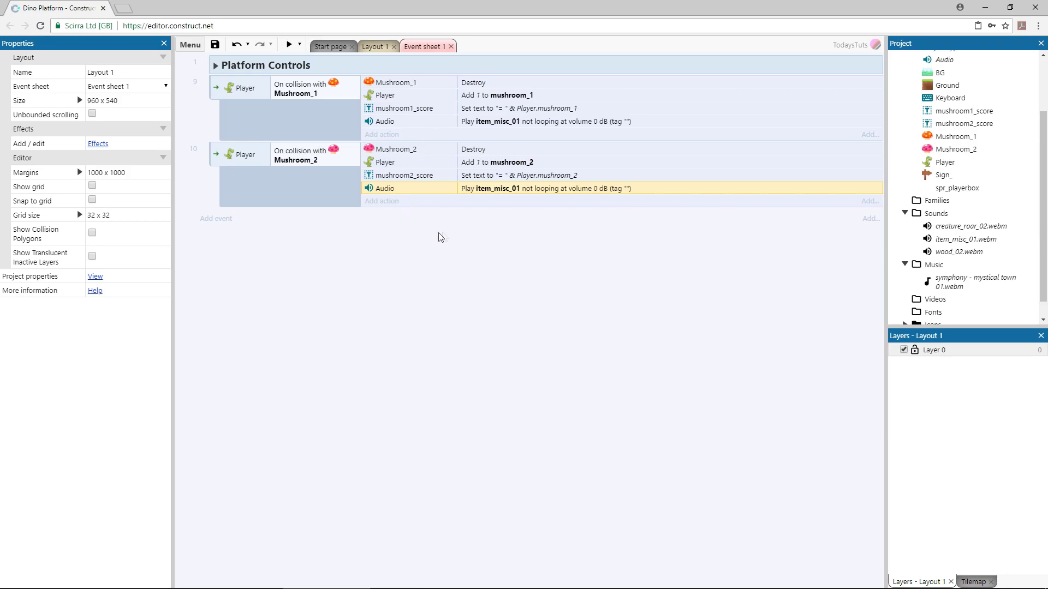
{"action": "double_click", "coordinate": [509, 189]}
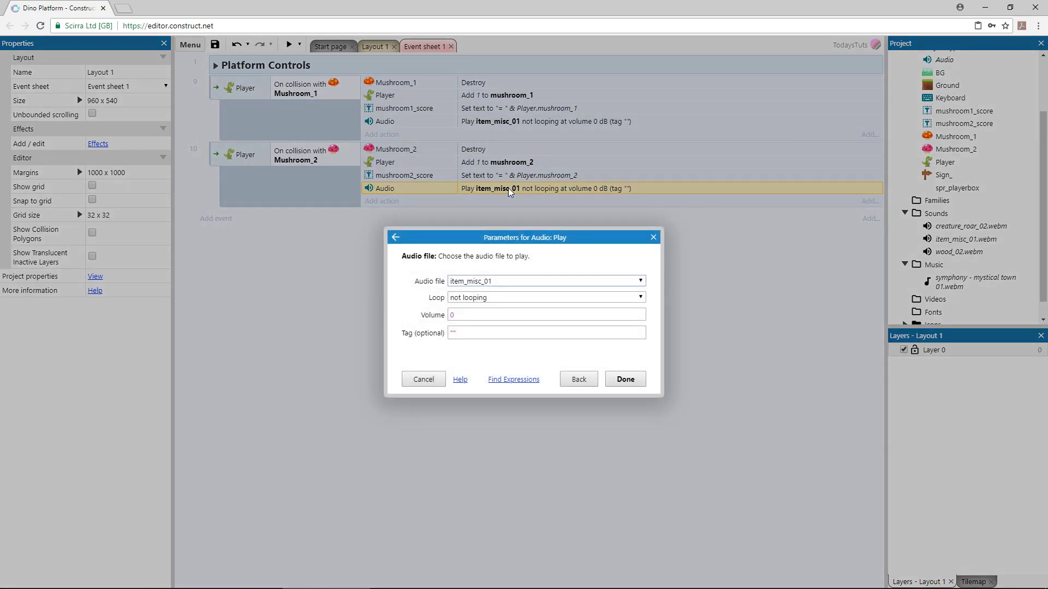
{"action": "left_click", "coordinate": [508, 282]}
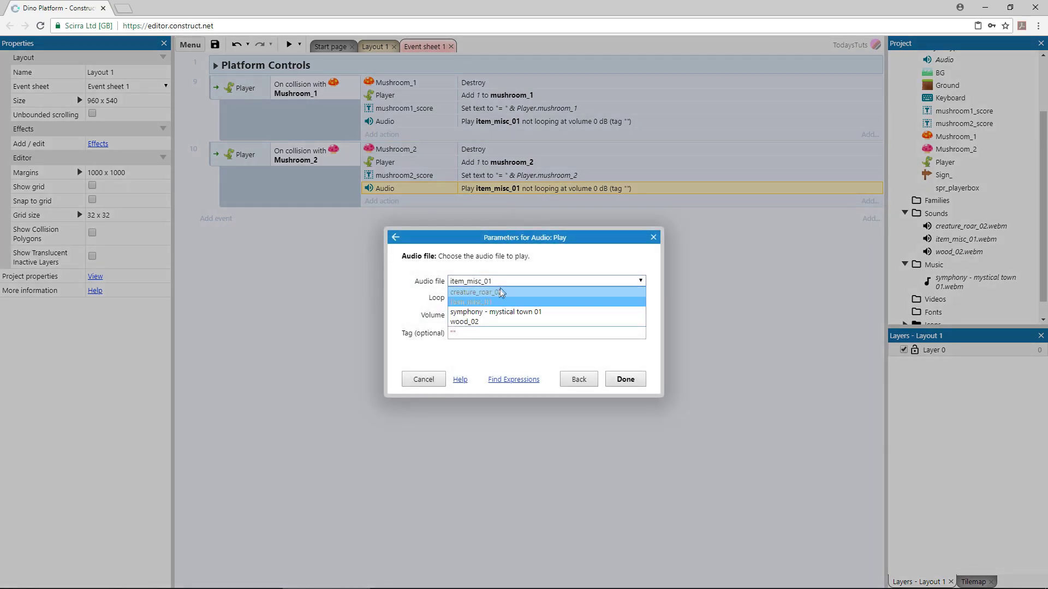
{"action": "left_click", "coordinate": [478, 321]}
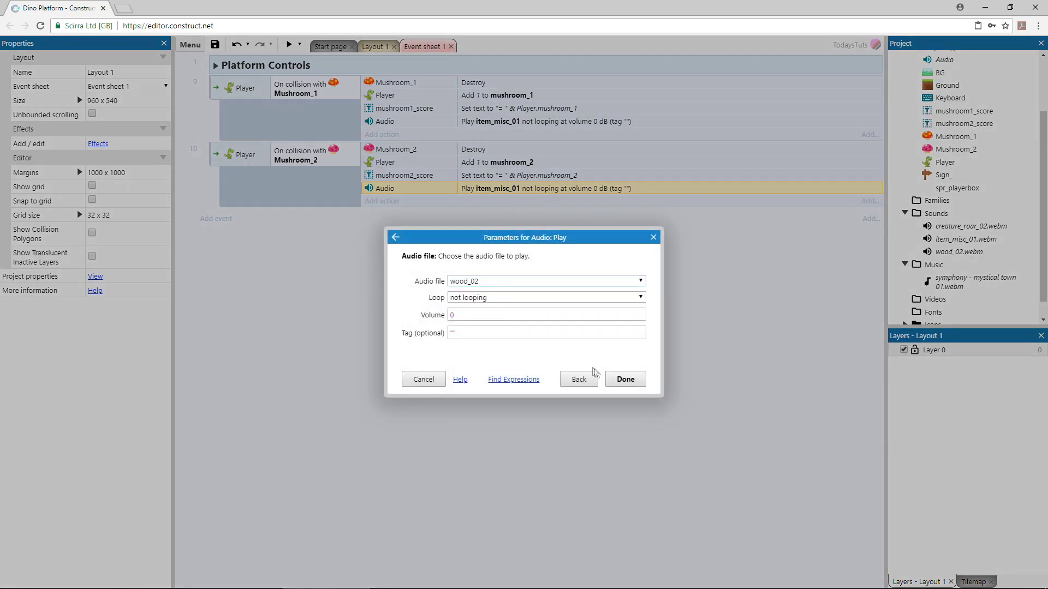
{"action": "left_click", "coordinate": [625, 379]}
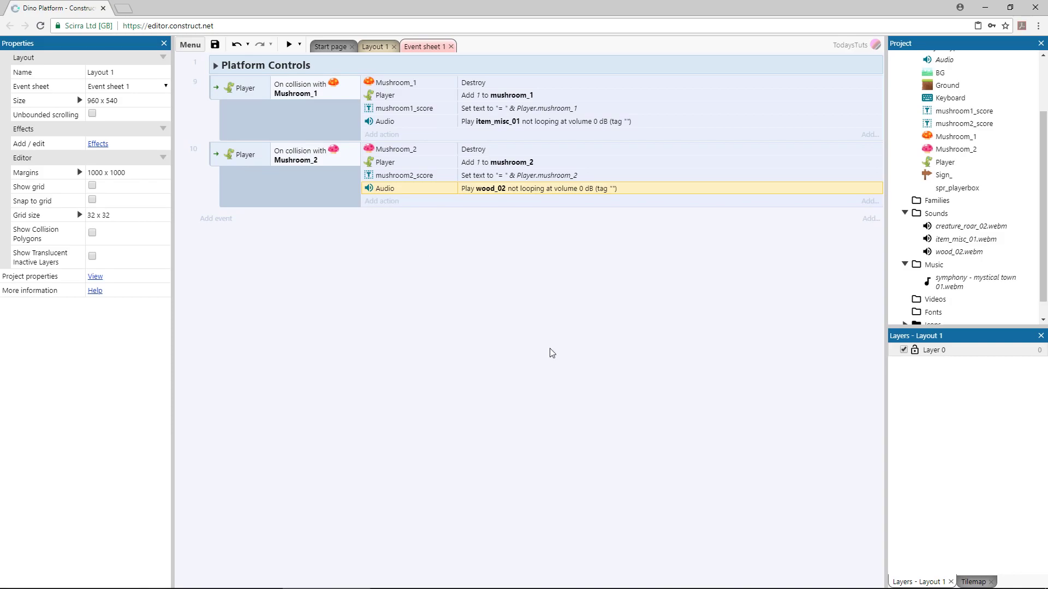
{"action": "key", "text": "F5"}
- In fullscreen preview, run the dino over both orange mushrooms and the pink one
{"action": "key", "text": "F11"}
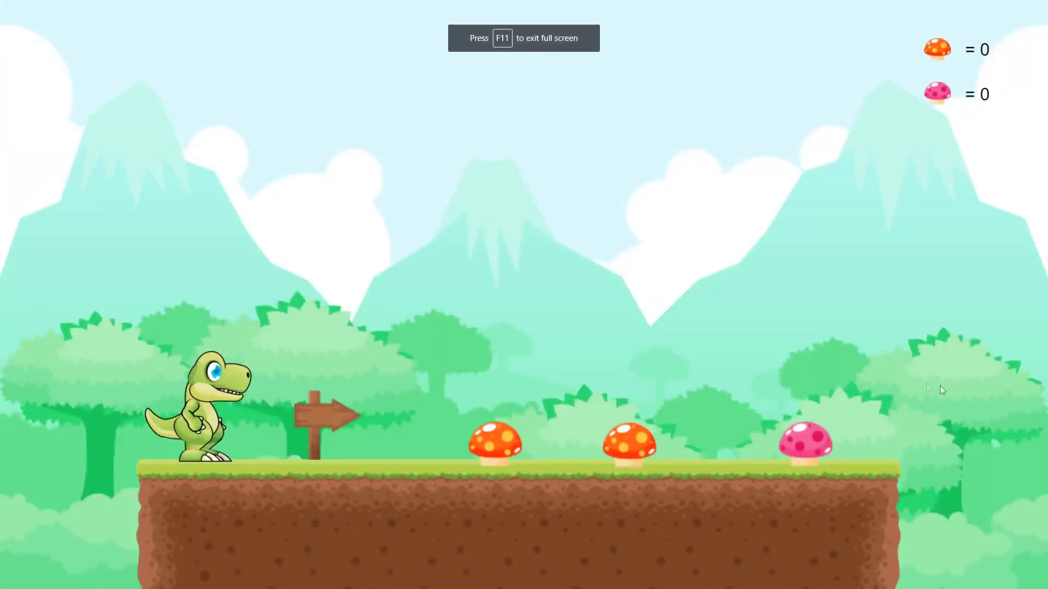
{"action": "key", "text": "Right"}
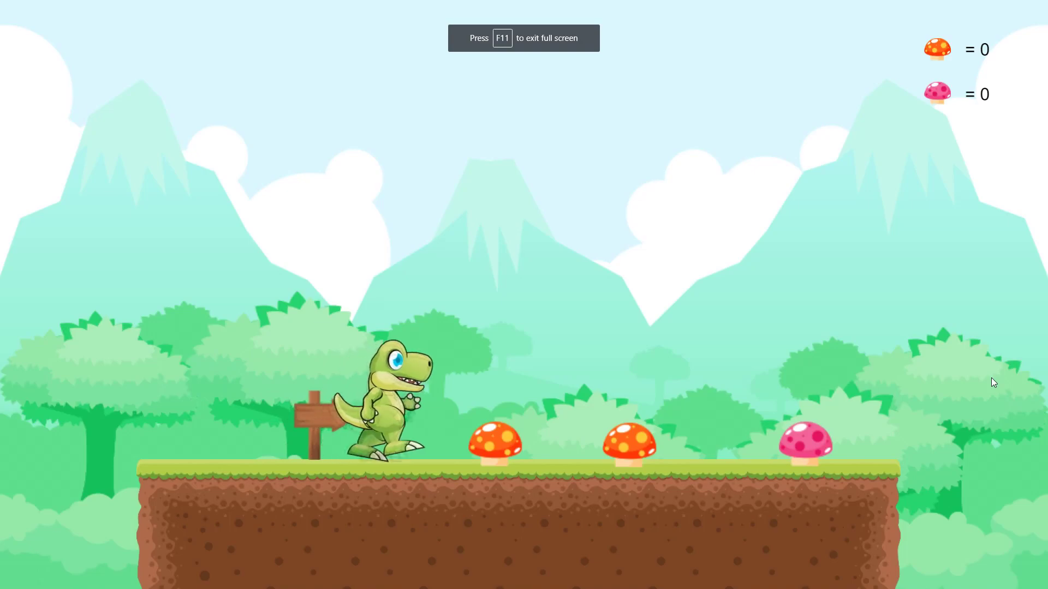
{"action": "key", "text": "Right"}
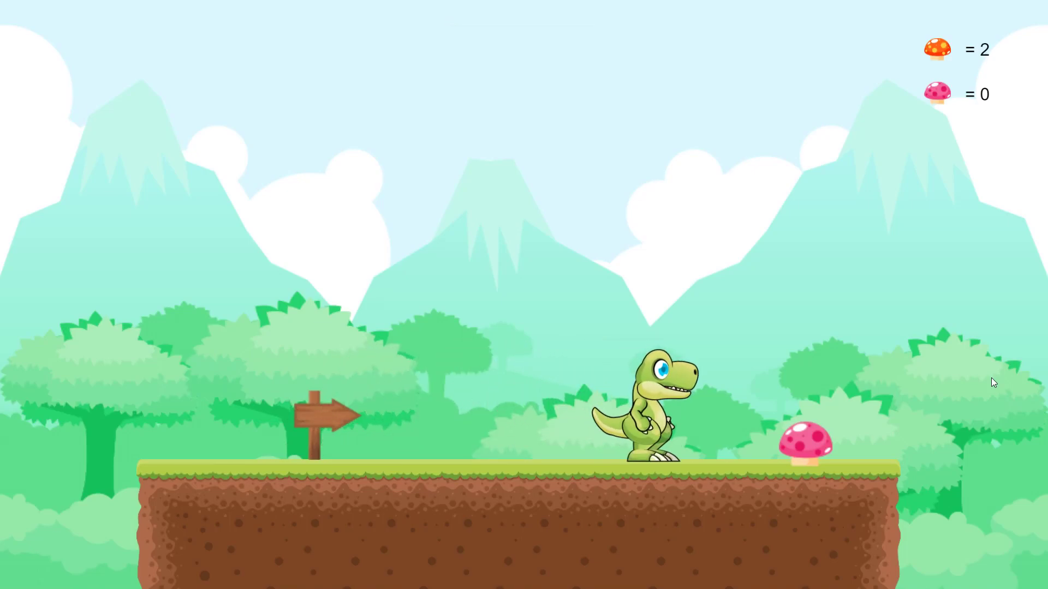
{"action": "key", "text": "Right"}
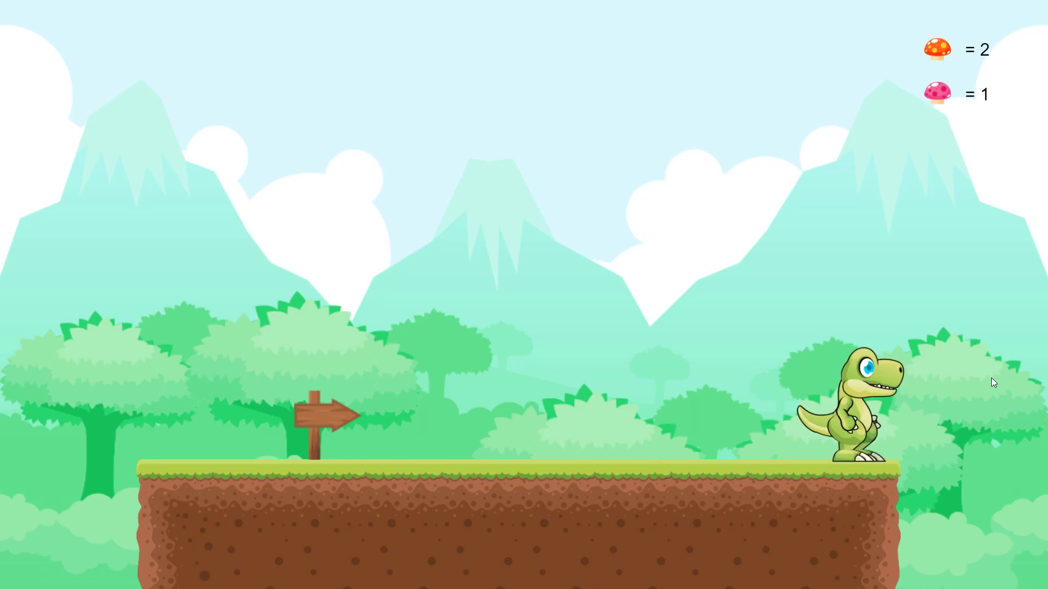
{"action": "key", "text": "Escape"}
- Add the Destroy outside layout behavior to the Player sprite in Layout 1
{"action": "left_click", "coordinate": [780, 145]}
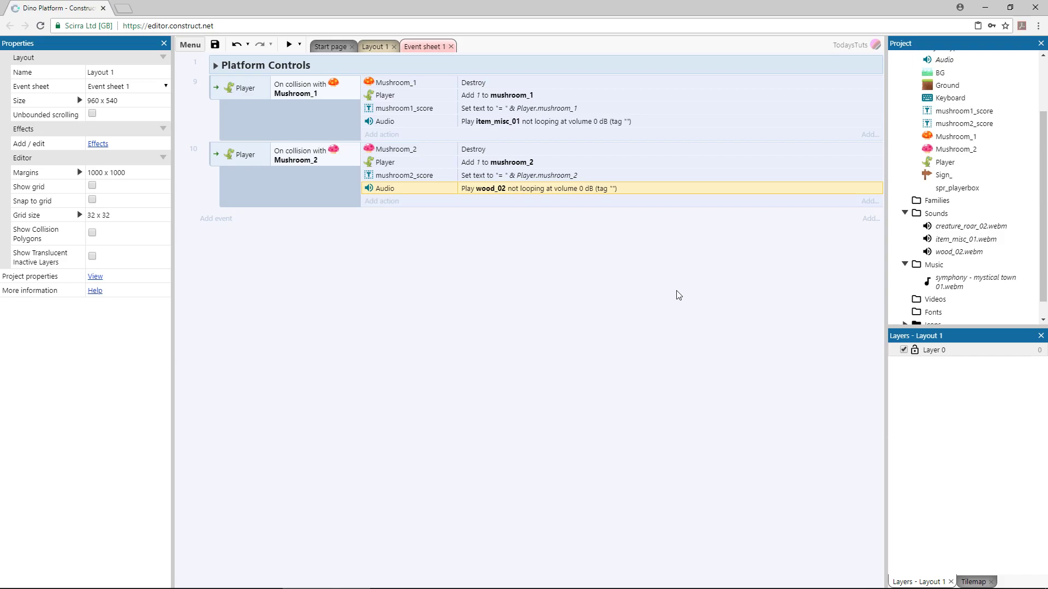
{"action": "left_click", "coordinate": [381, 49]}
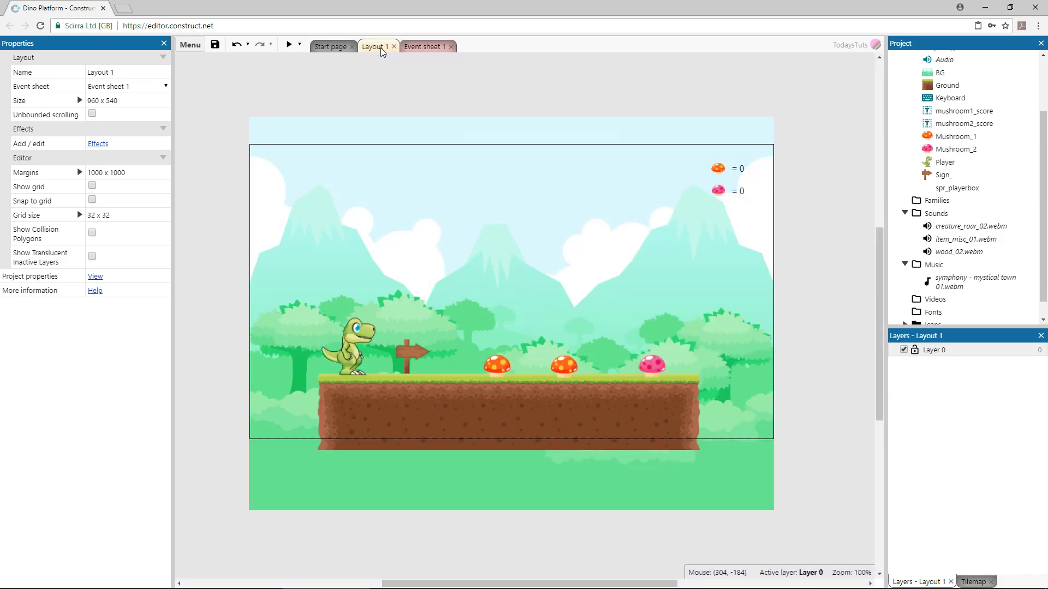
{"action": "left_click", "coordinate": [370, 332]}
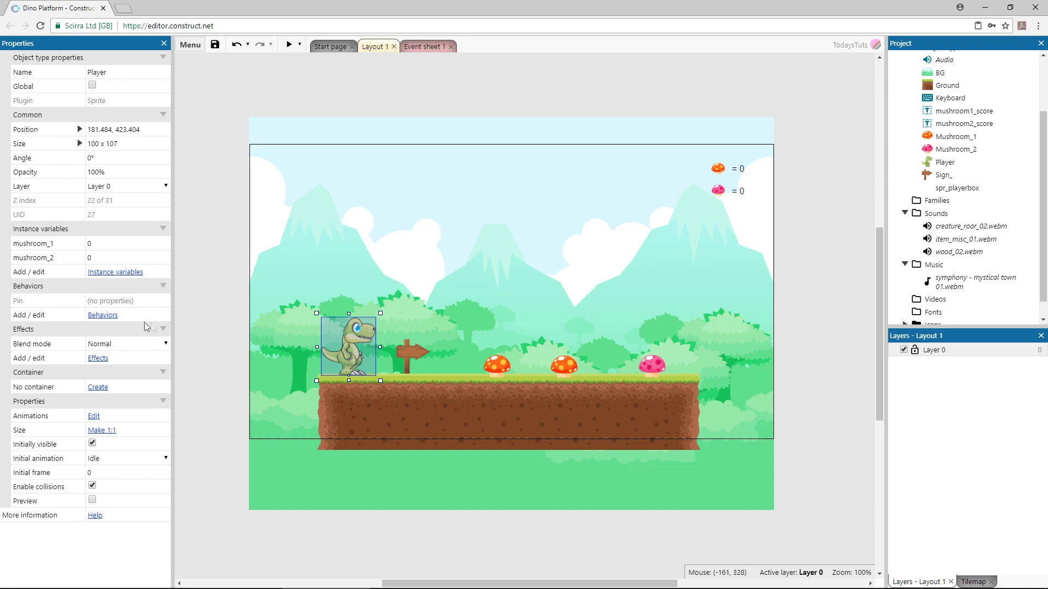
{"action": "left_click", "coordinate": [109, 317]}
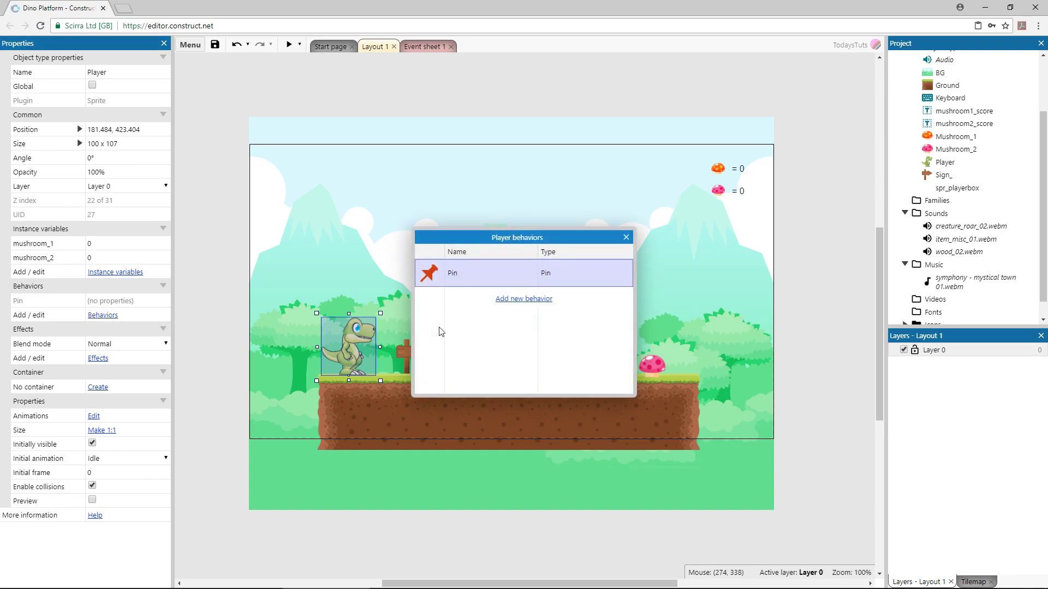
{"action": "left_click", "coordinate": [508, 299]}
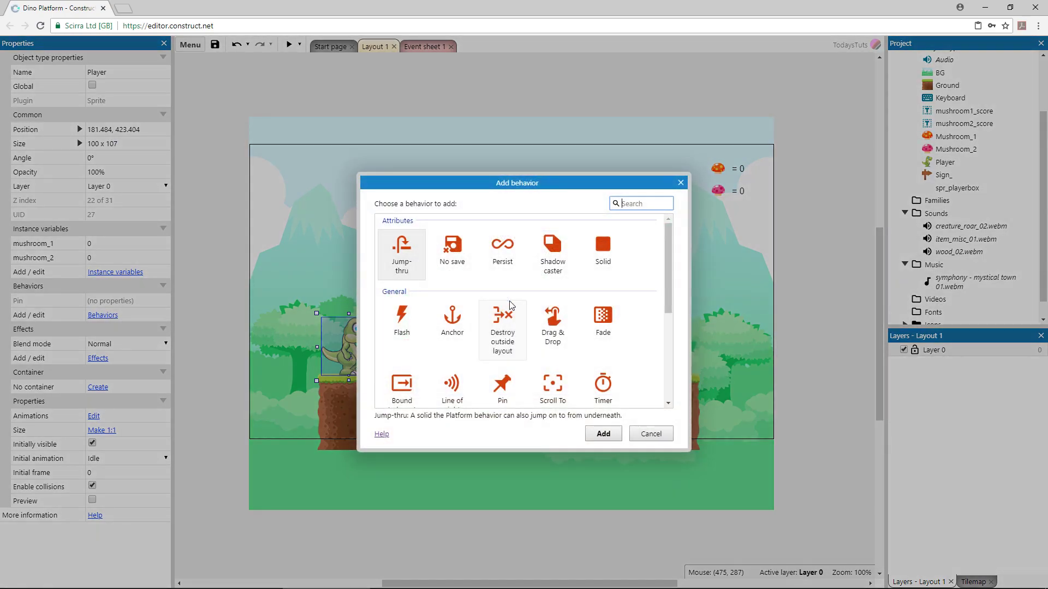
{"action": "left_click", "coordinate": [505, 331]}
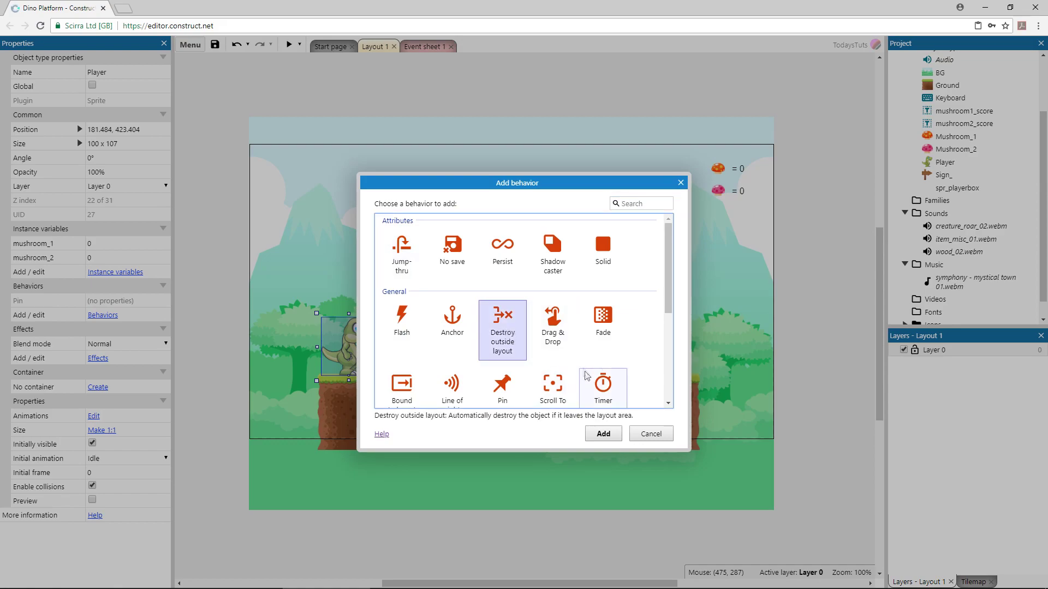
{"action": "left_click", "coordinate": [602, 433]}
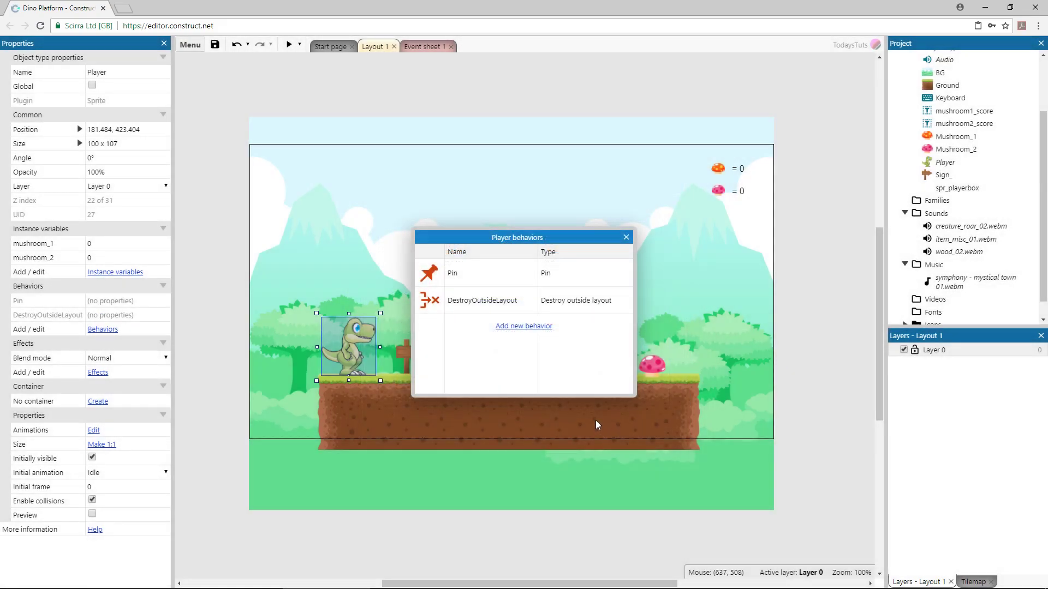
{"action": "left_click", "coordinate": [627, 239]}
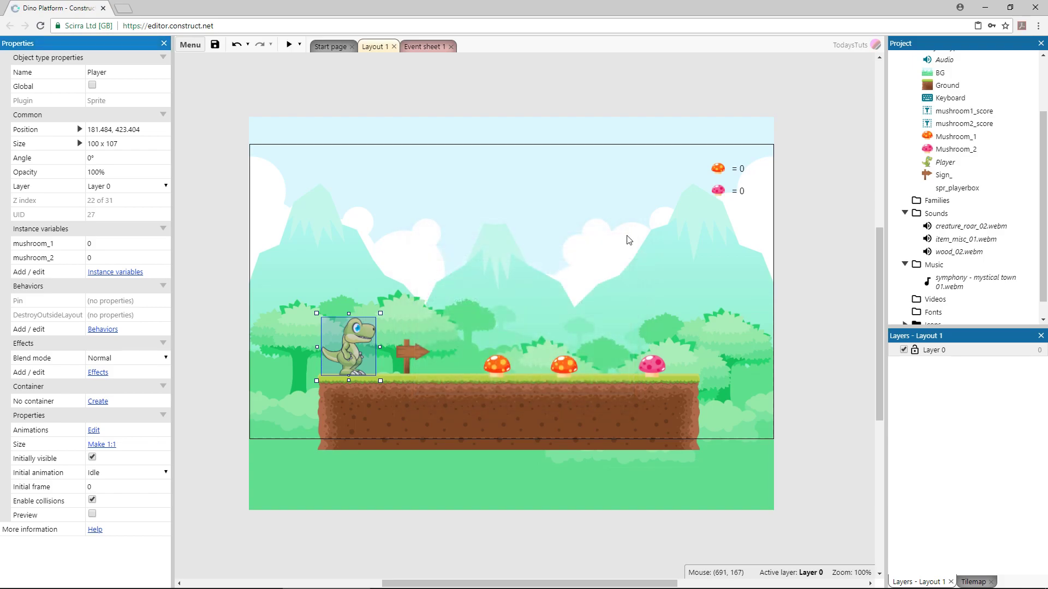
- Create a new Player 'On destroyed' event in Event sheet 1
{"action": "left_click", "coordinate": [412, 48]}
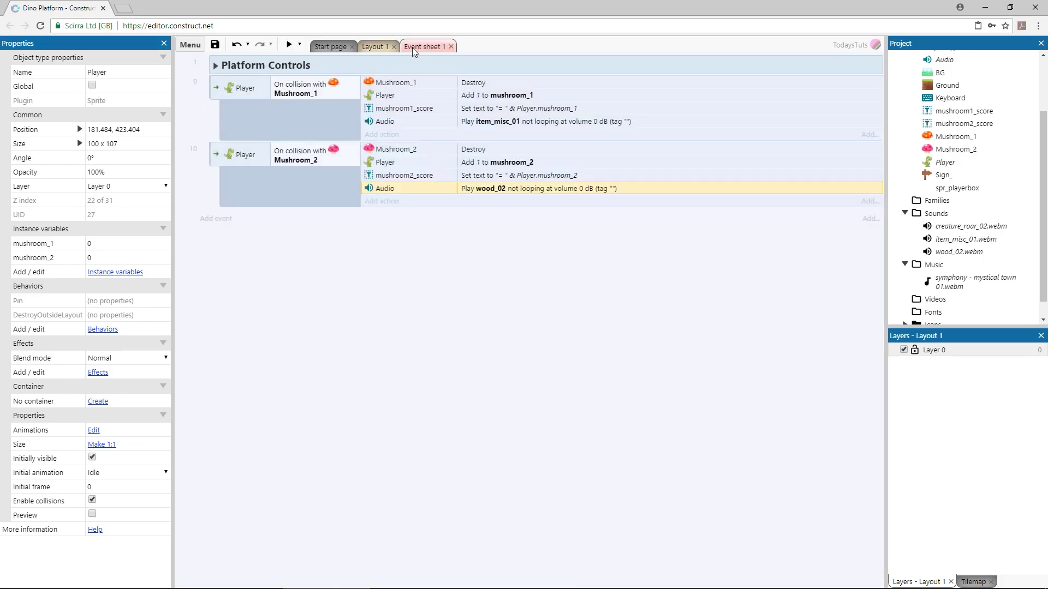
{"action": "left_click", "coordinate": [225, 216]}
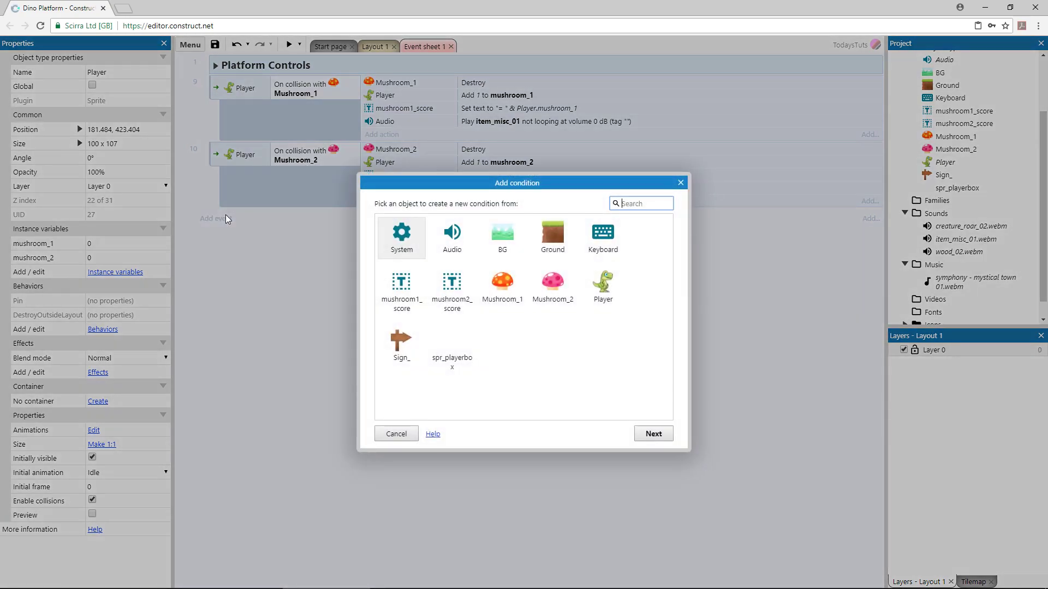
{"action": "left_click", "coordinate": [606, 295]}
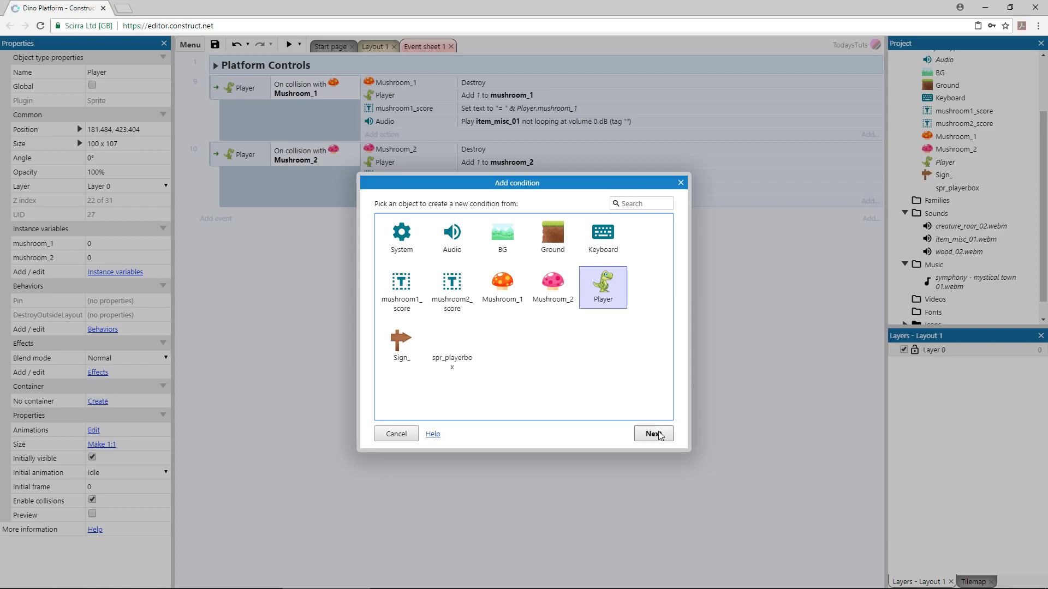
{"action": "left_click", "coordinate": [654, 434]}
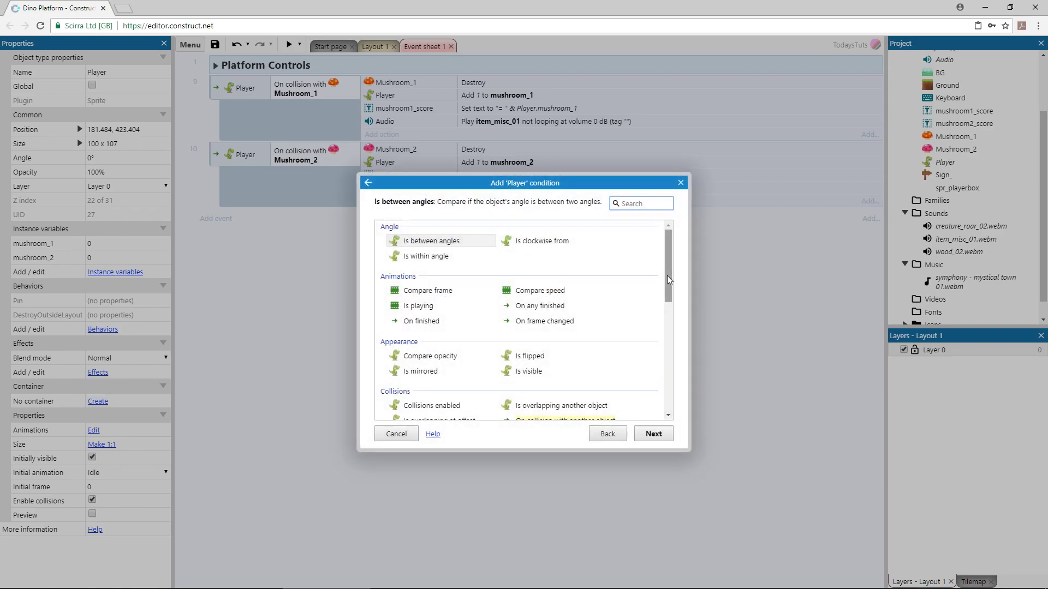
{"action": "scroll", "coordinate": [667, 275], "scroll_direction": "down", "scroll_amount": 3}
{"action": "scroll", "coordinate": [652, 343], "scroll_direction": "down", "scroll_amount": 2}
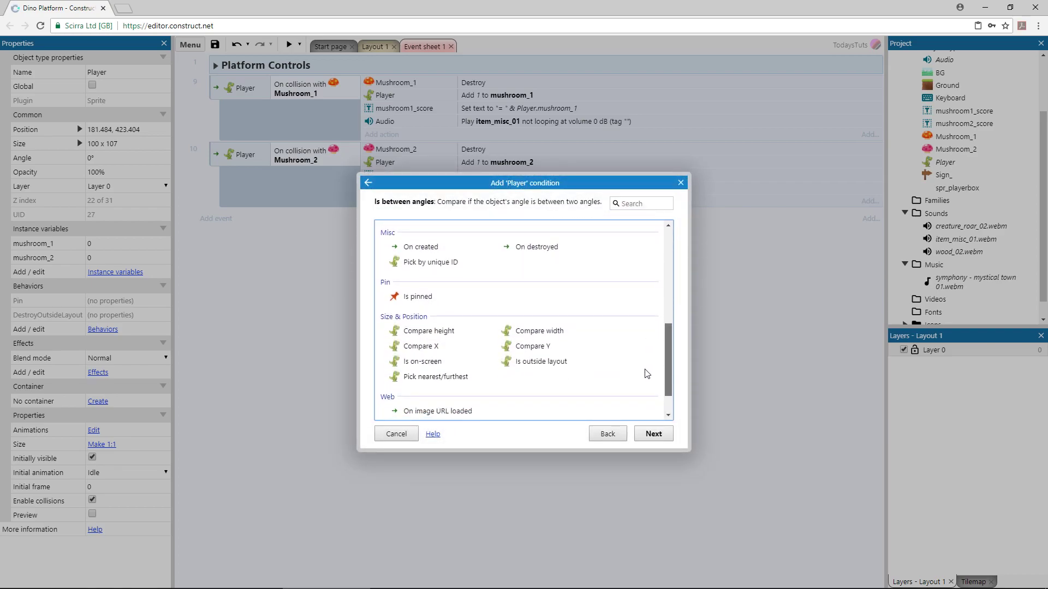
{"action": "left_click", "coordinate": [533, 254]}
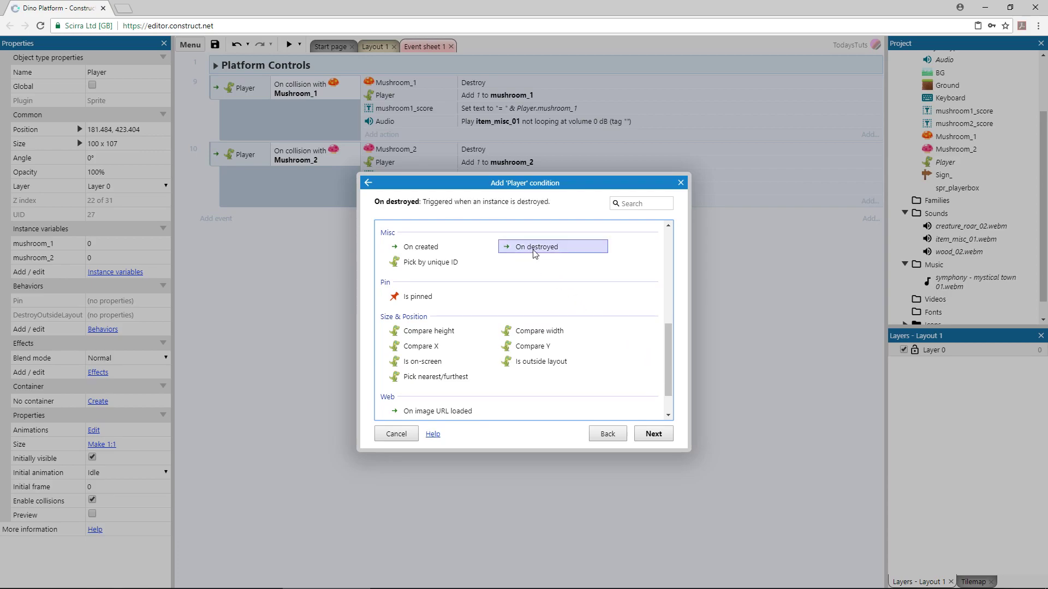
{"action": "left_click", "coordinate": [653, 435]}
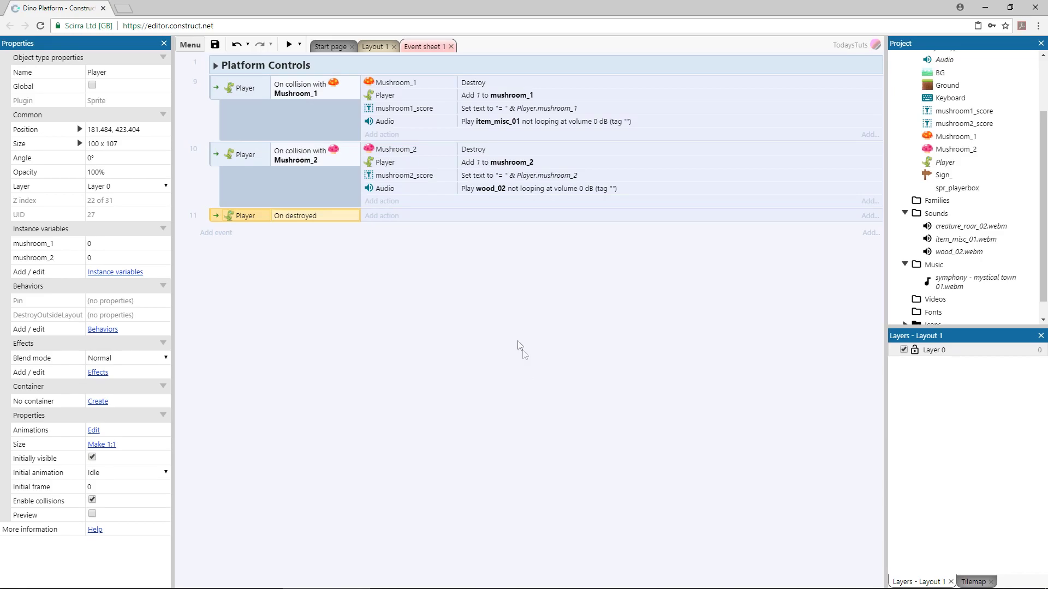
- Copy the Play action into event 11, set it to creature_roar_02, and preview
{"action": "left_click", "coordinate": [402, 191]}
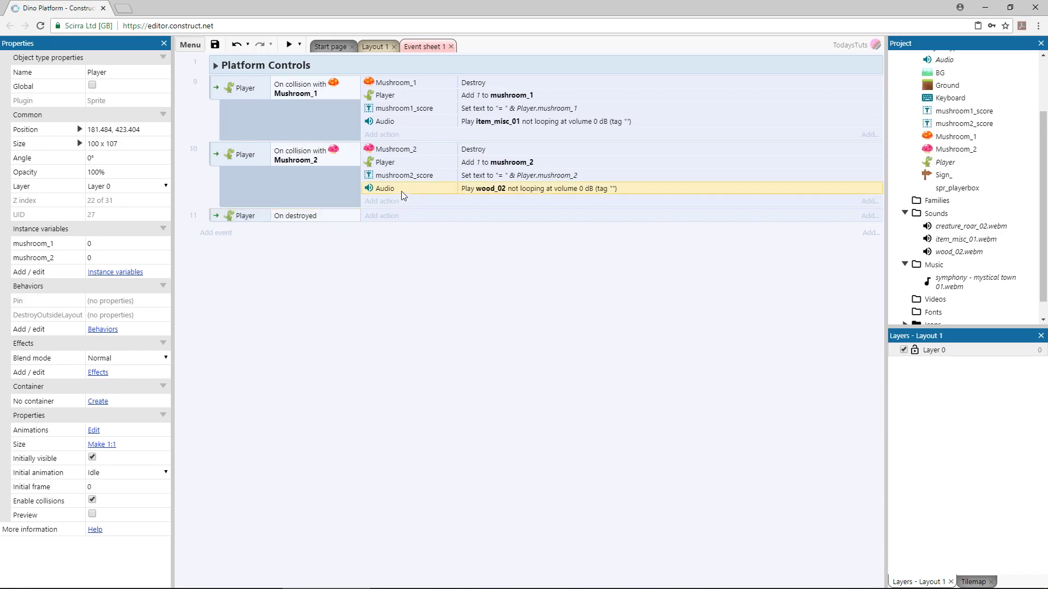
{"action": "left_click_drag", "start_coordinate": [402, 190], "coordinate": [397, 215]}
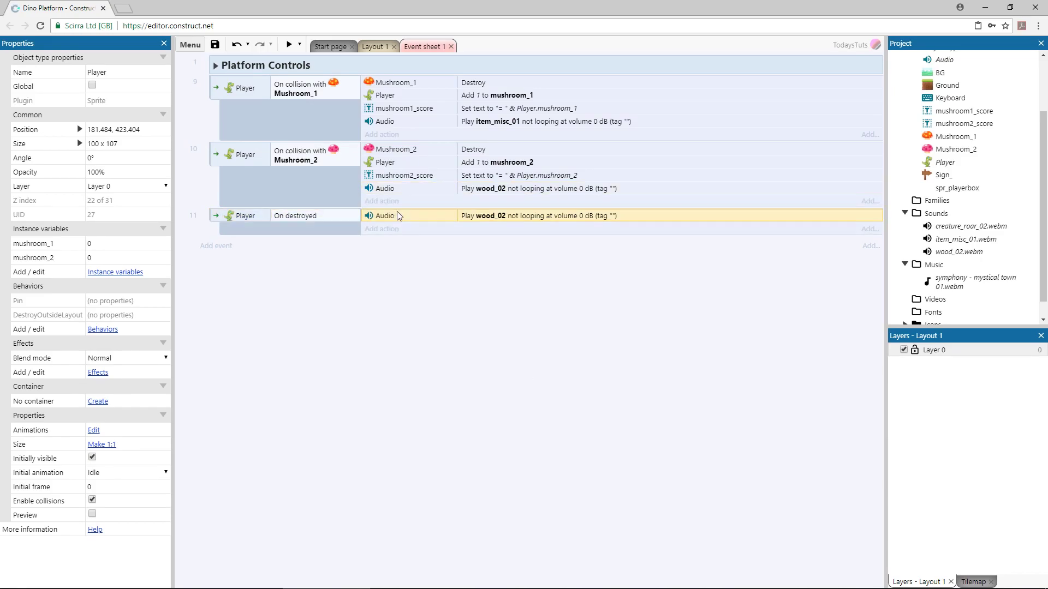
{"action": "double_click", "coordinate": [505, 216]}
{"action": "left_click", "coordinate": [523, 282]}
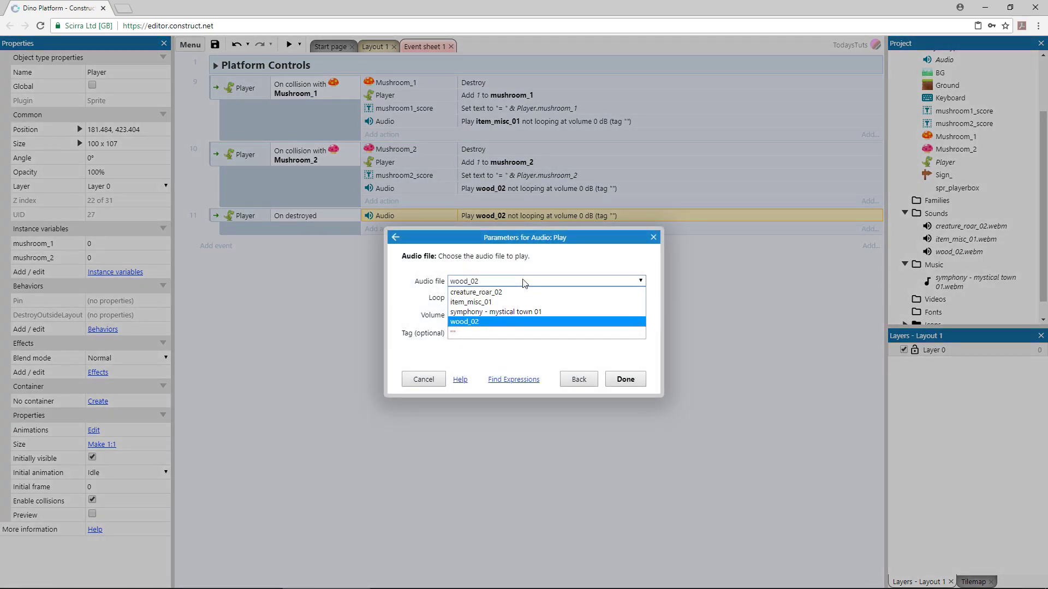
{"action": "left_click", "coordinate": [518, 292]}
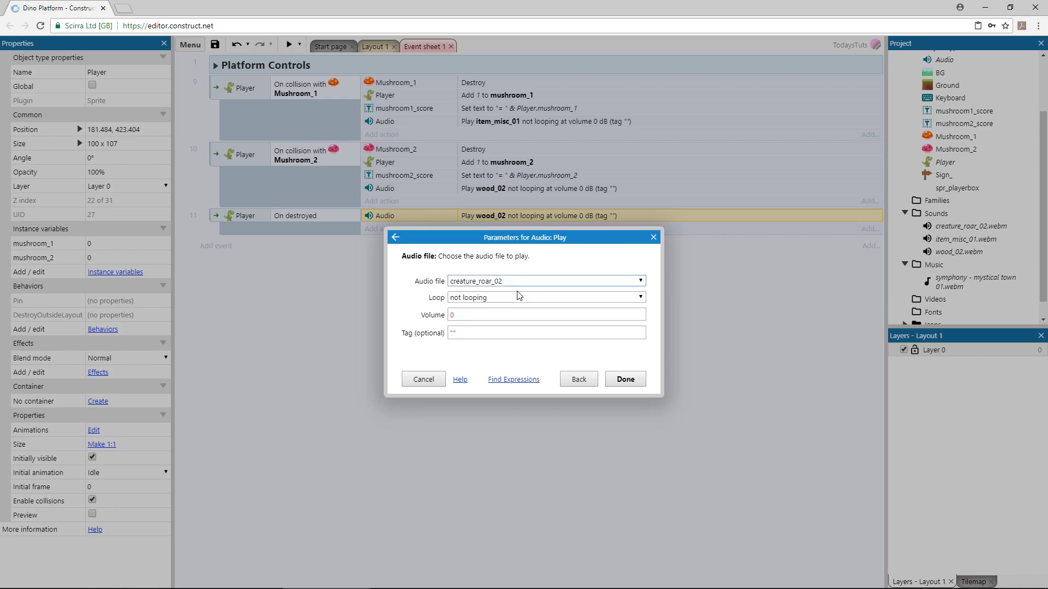
{"action": "left_click", "coordinate": [616, 387]}
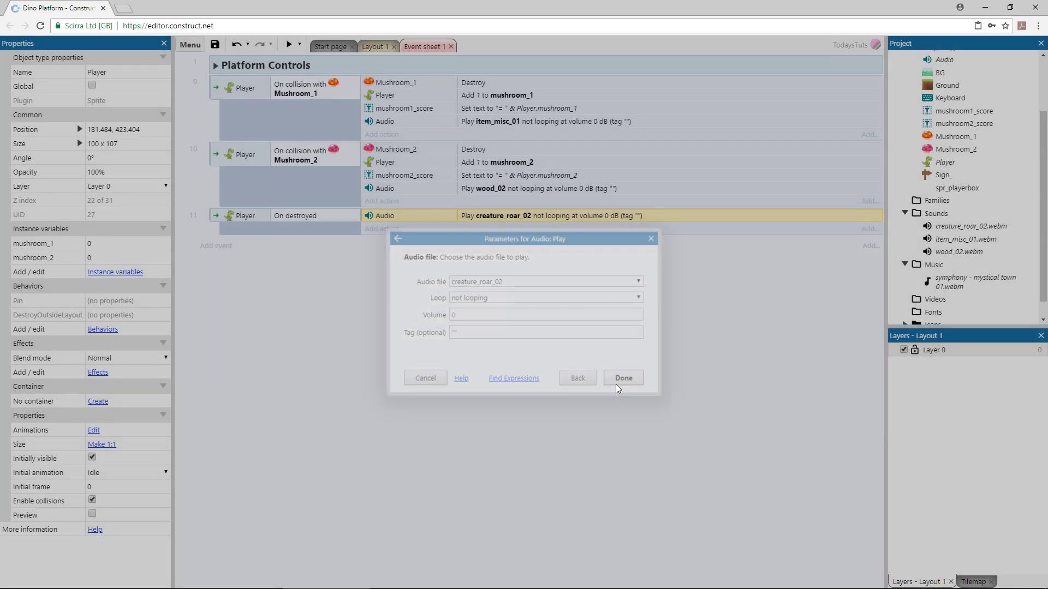
{"action": "key", "text": "F5"}
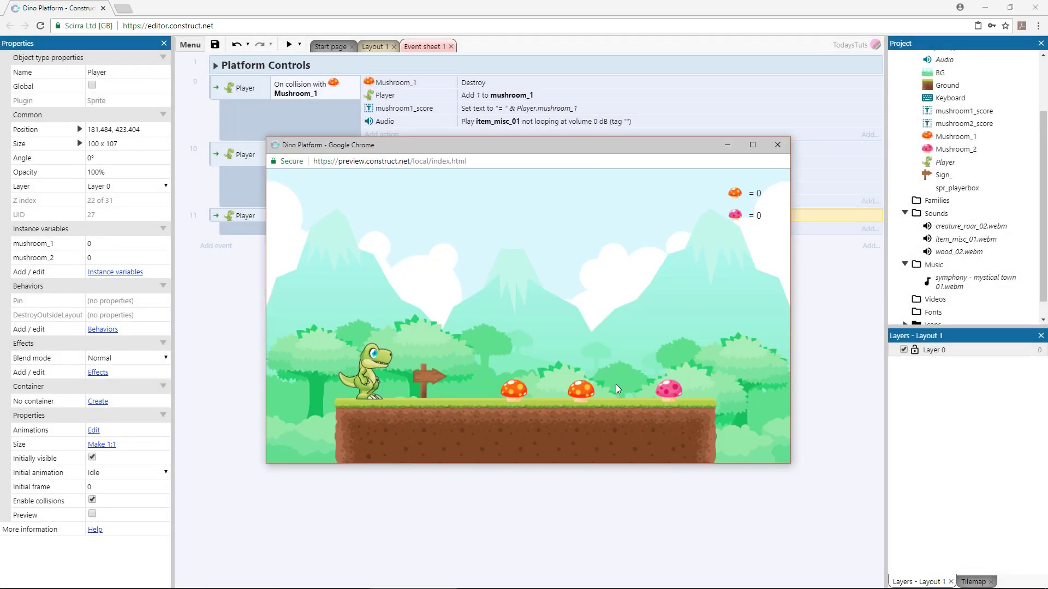
- Play the preview full screen, walking the dinosaur past all three mushrooms, then close it
{"action": "key", "text": "F11"}
{"action": "key", "text": "Right"}
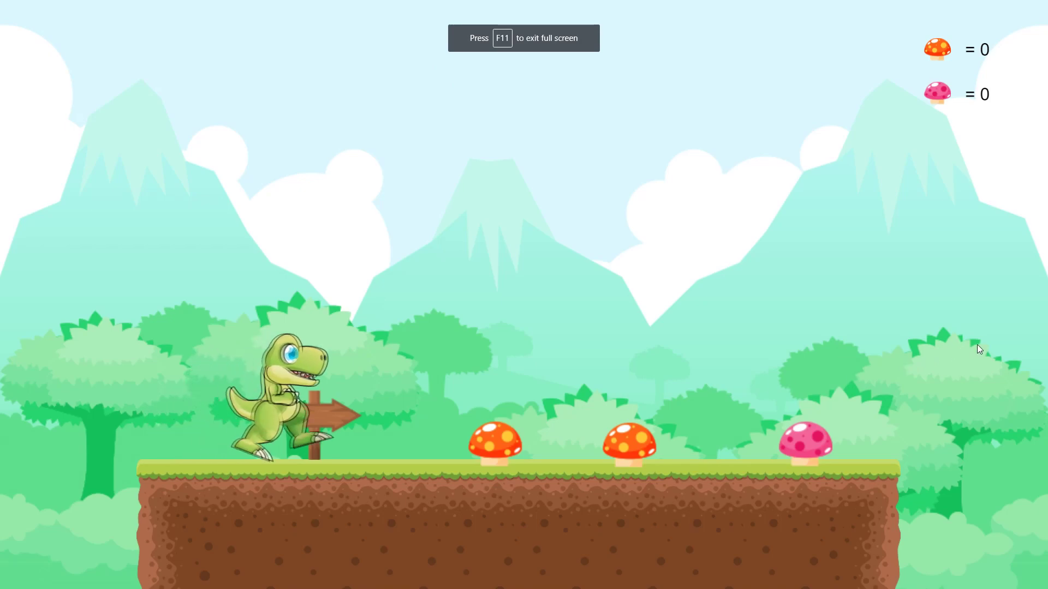
{"action": "key", "text": "Right"}
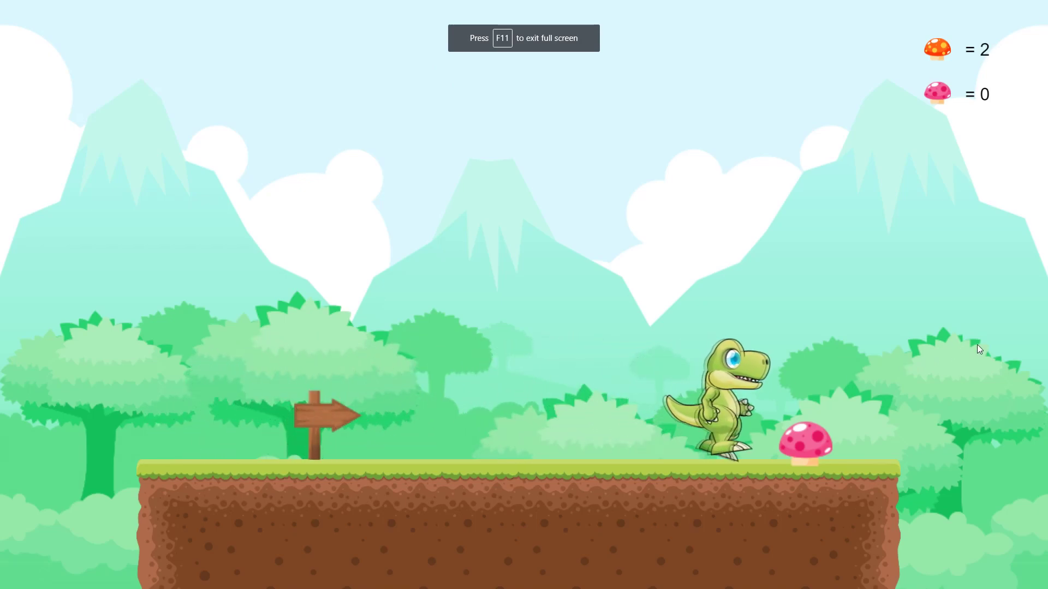
{"action": "key", "text": "Up"}
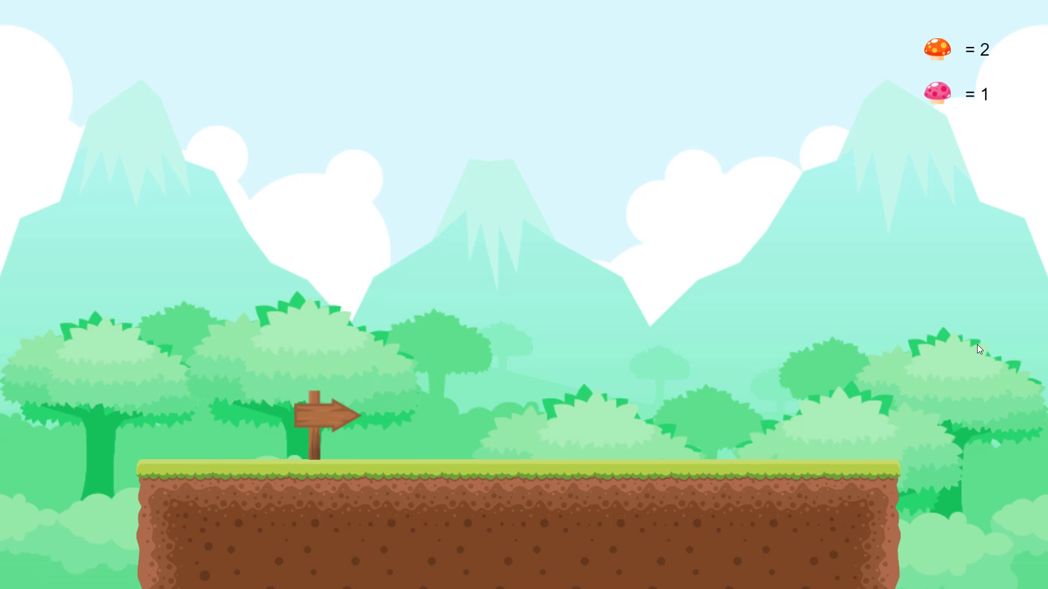
{"action": "key", "text": "Escape"}
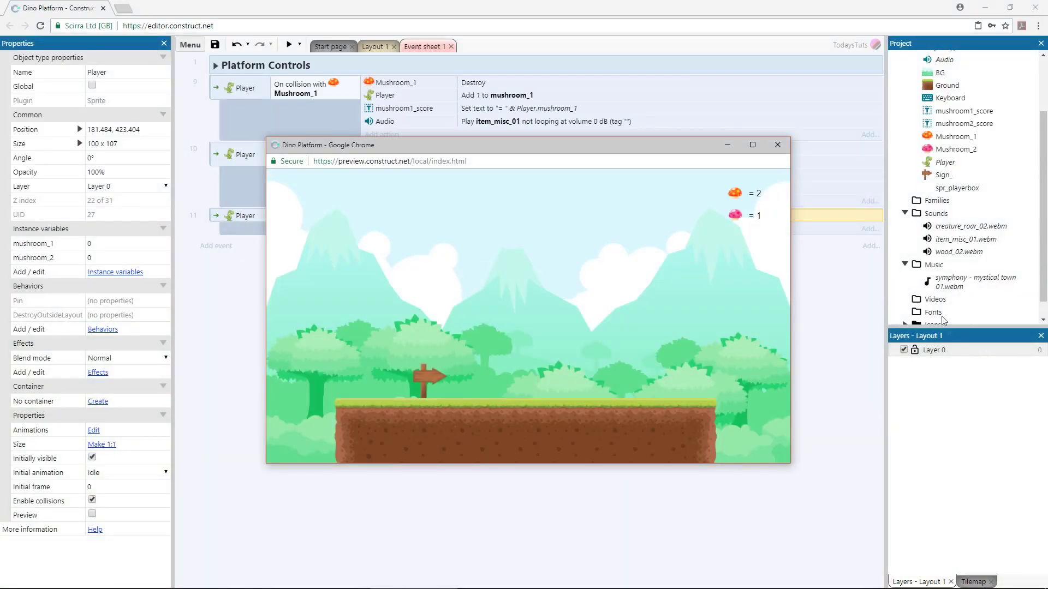
{"action": "left_click", "coordinate": [778, 144]}
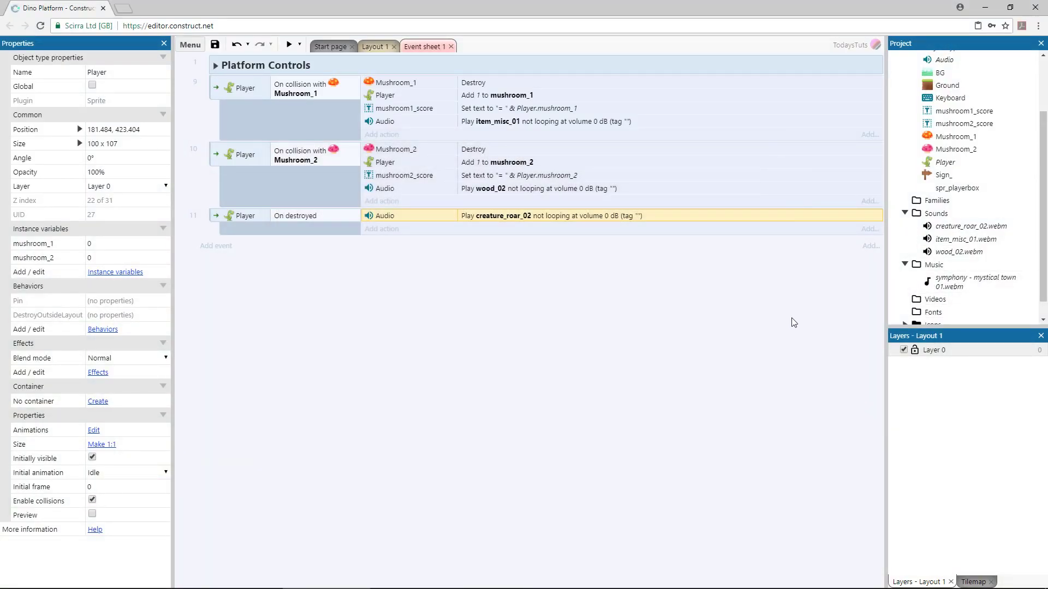
- Add a System 'On start of layout' event to the event sheet
{"action": "left_click", "coordinate": [222, 246]}
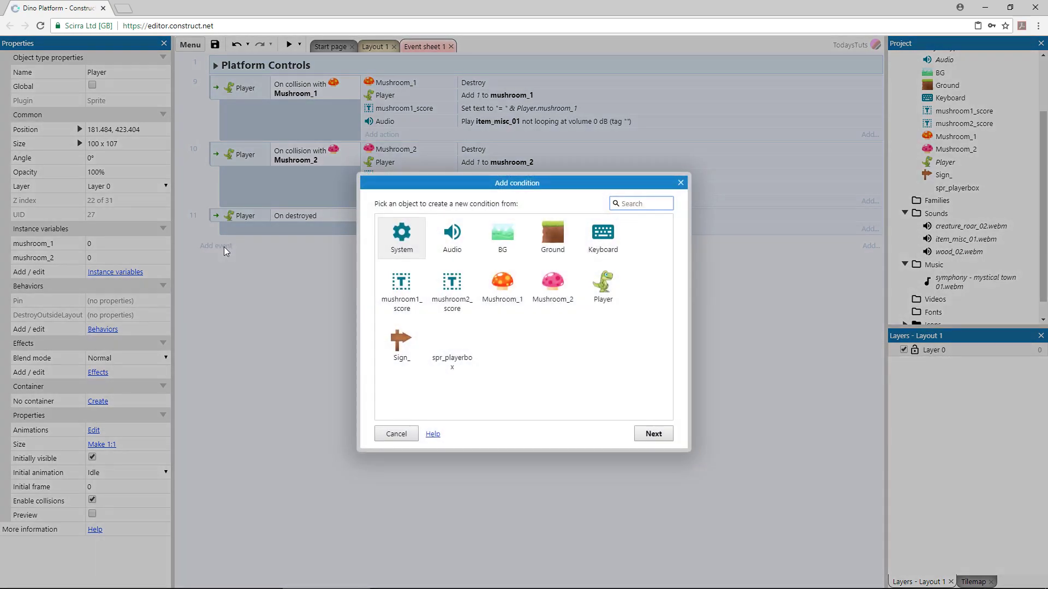
{"action": "key", "text": "Tab"}
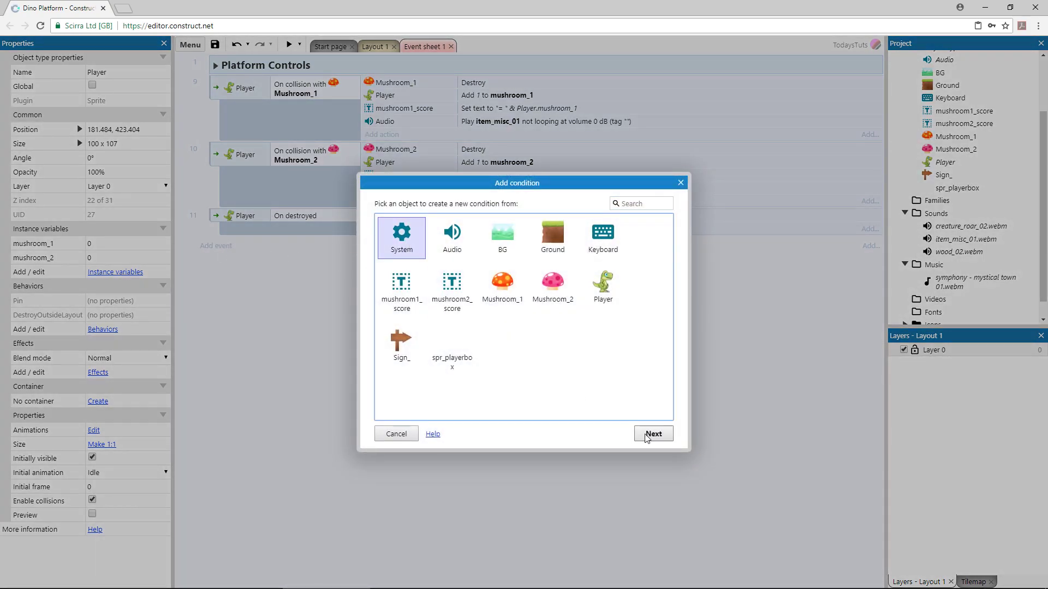
{"action": "left_click", "coordinate": [645, 436]}
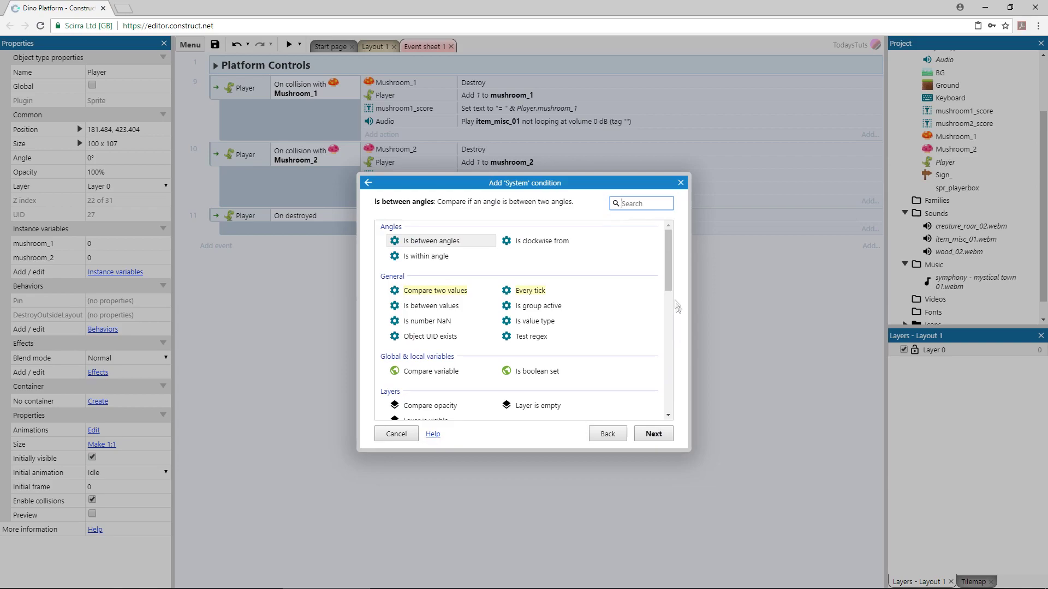
{"action": "left_click_drag", "start_coordinate": [668, 268], "coordinate": [657, 396]}
{"action": "left_click", "coordinate": [446, 374]}
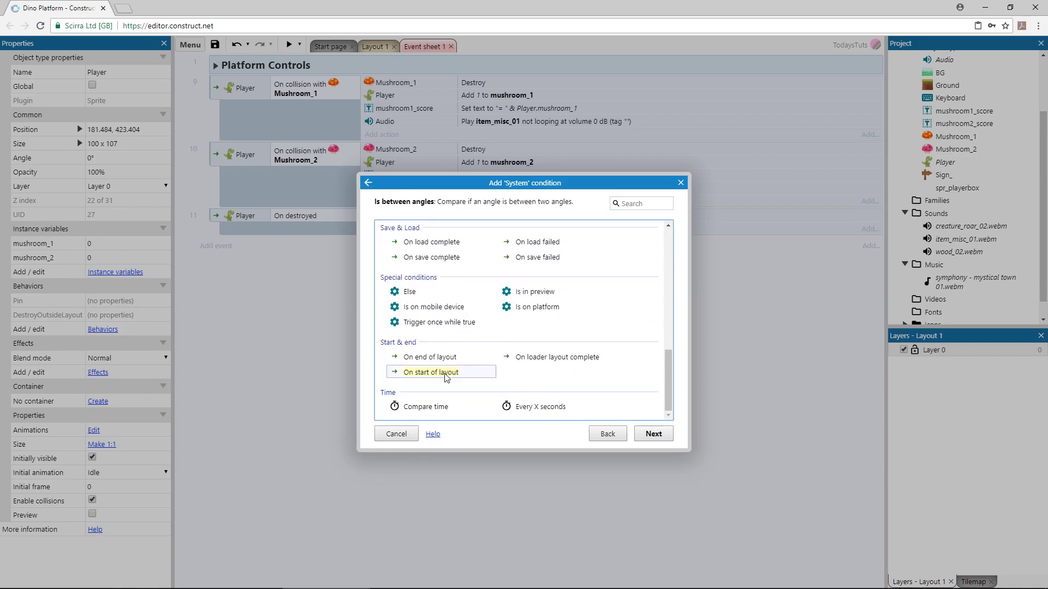
{"action": "left_click", "coordinate": [447, 375]}
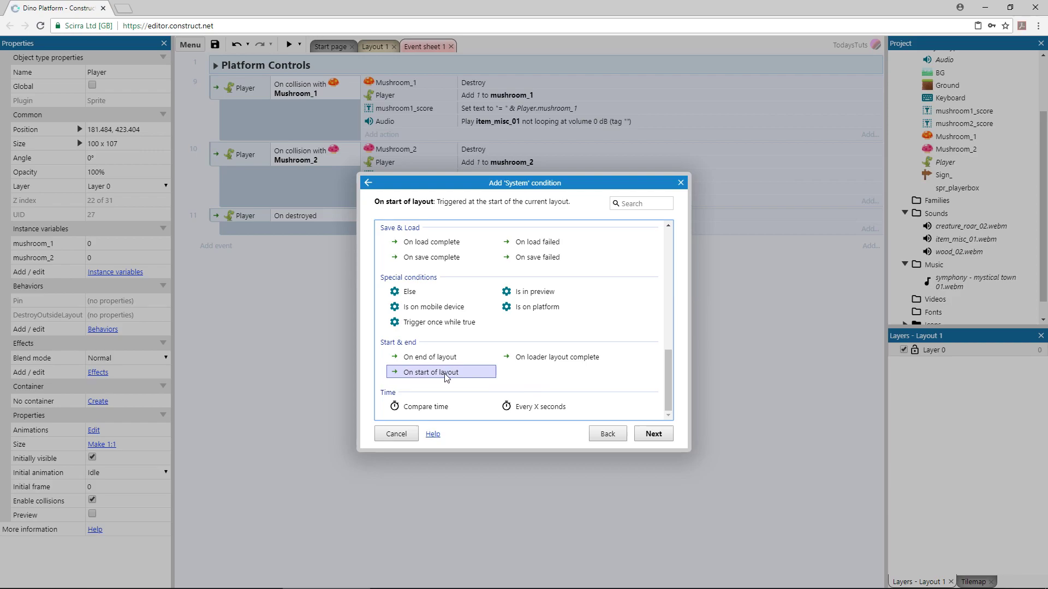
{"action": "left_click", "coordinate": [652, 434]}
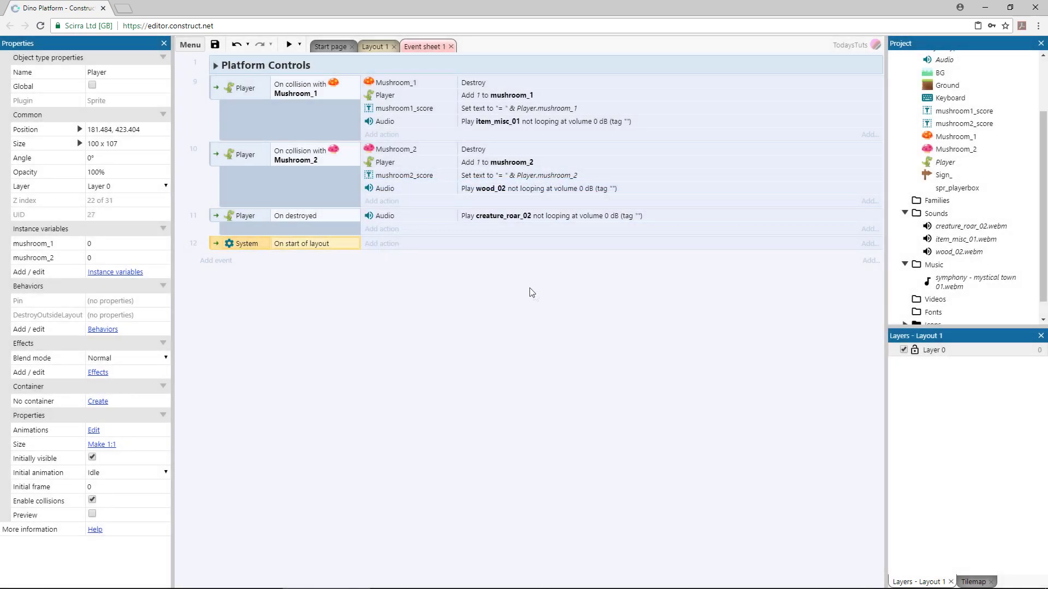
{"action": "left_click", "coordinate": [386, 215]}
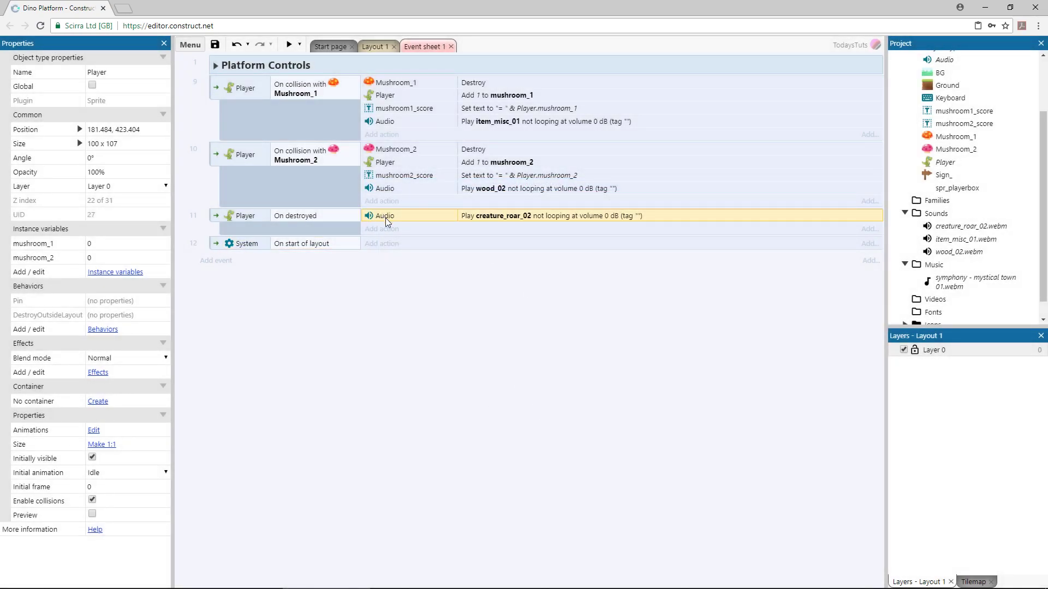
- Copy the roar sound action into event 12 and make it loop symphony - mystical town 01
{"action": "left_click_drag", "start_coordinate": [386, 217], "coordinate": [398, 246]}
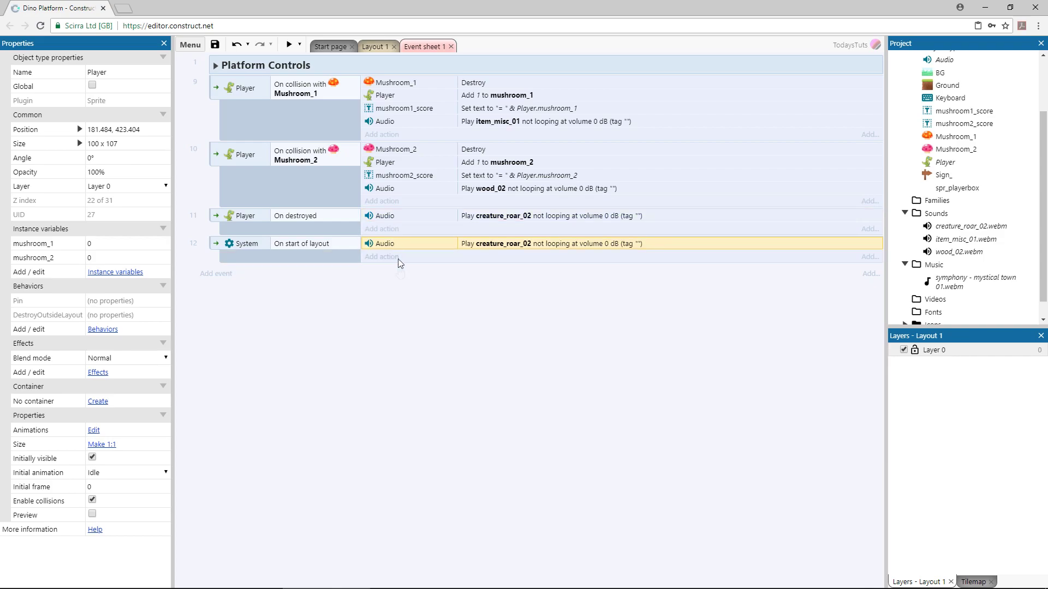
{"action": "double_click", "coordinate": [499, 244]}
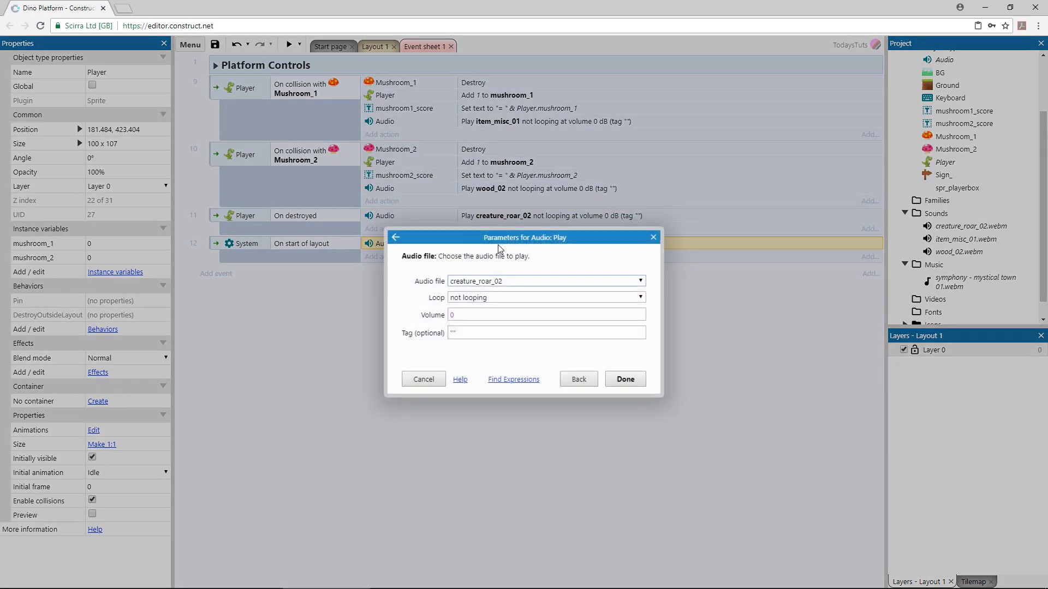
{"action": "left_click", "coordinate": [507, 281]}
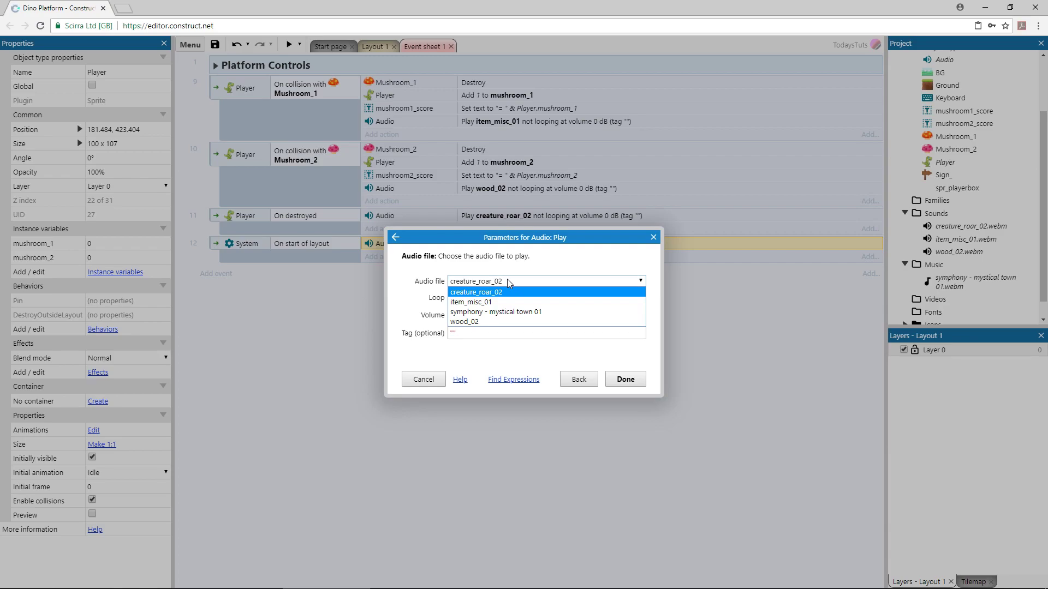
{"action": "left_click", "coordinate": [506, 312]}
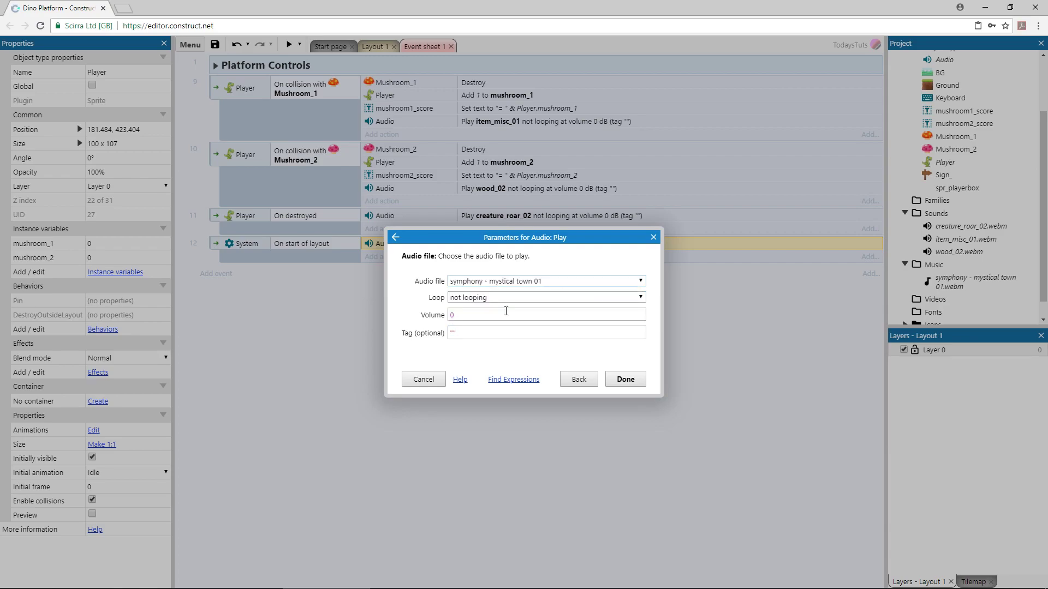
{"action": "left_click", "coordinate": [508, 298]}
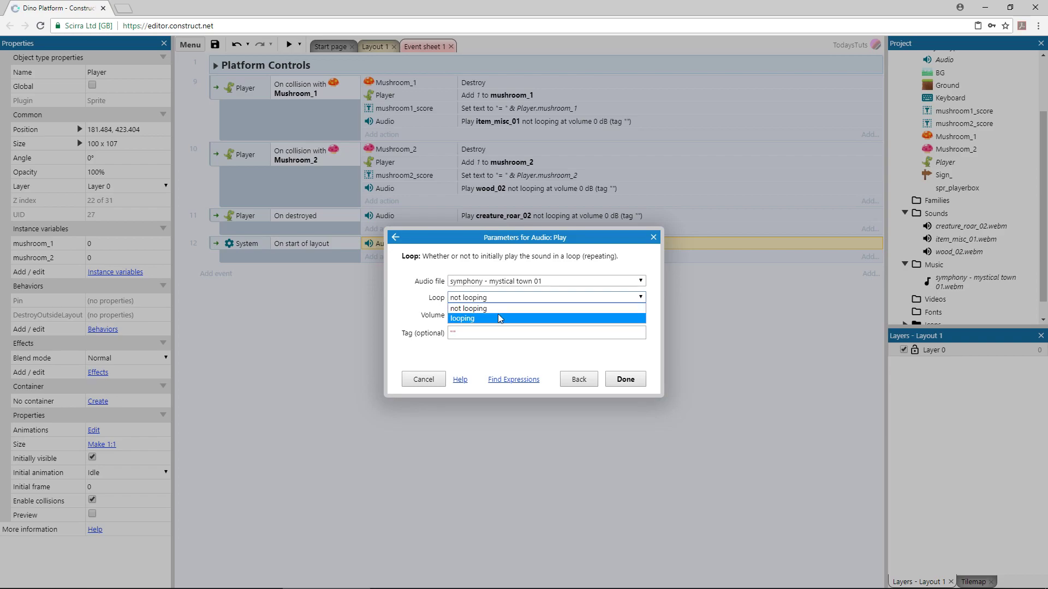
{"action": "left_click", "coordinate": [498, 314]}
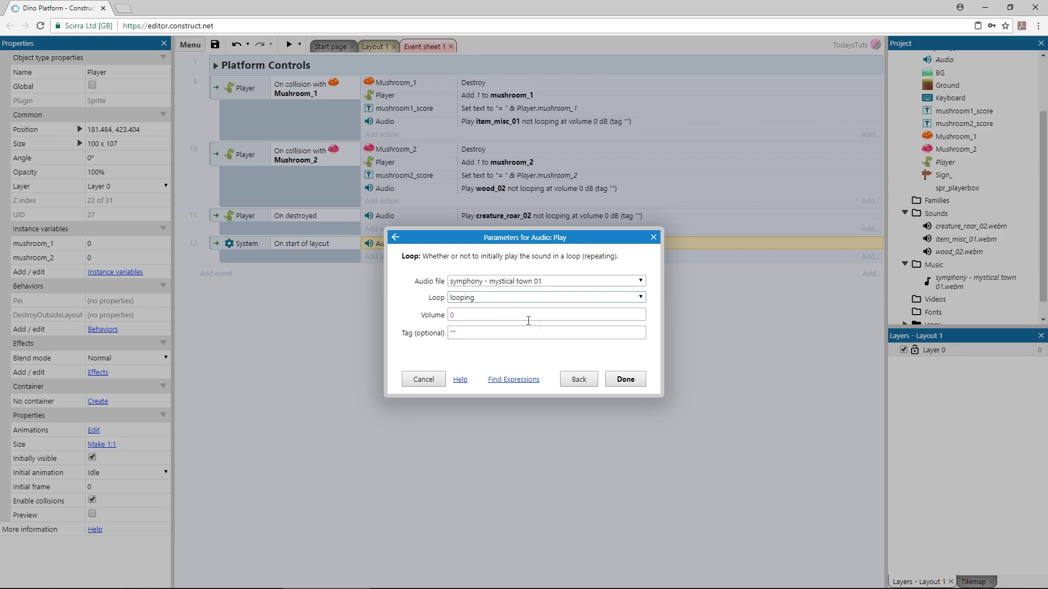
{"action": "left_click", "coordinate": [626, 380]}
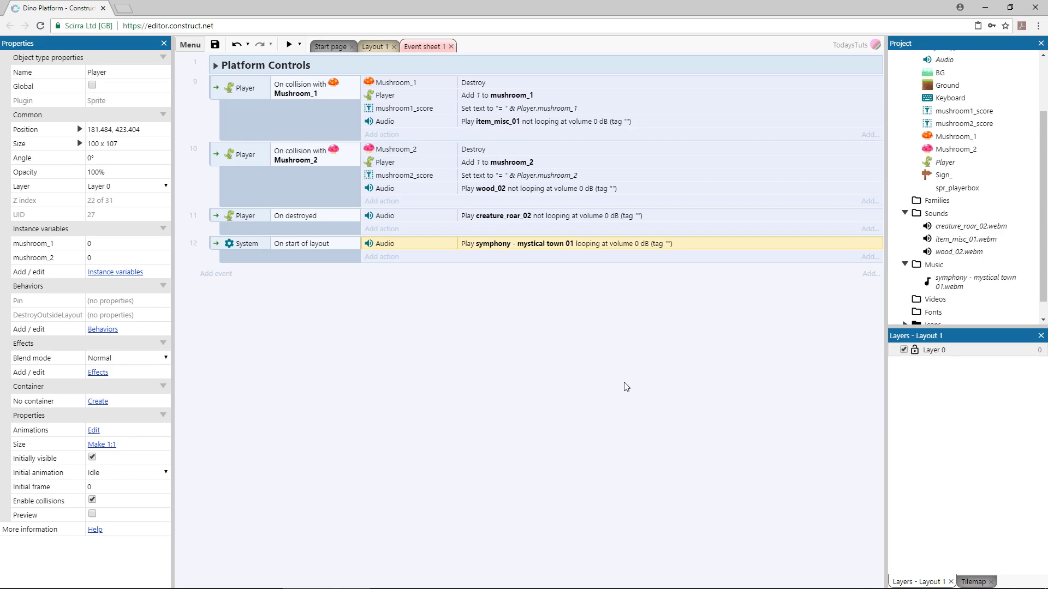
{"action": "key", "text": "F5"}
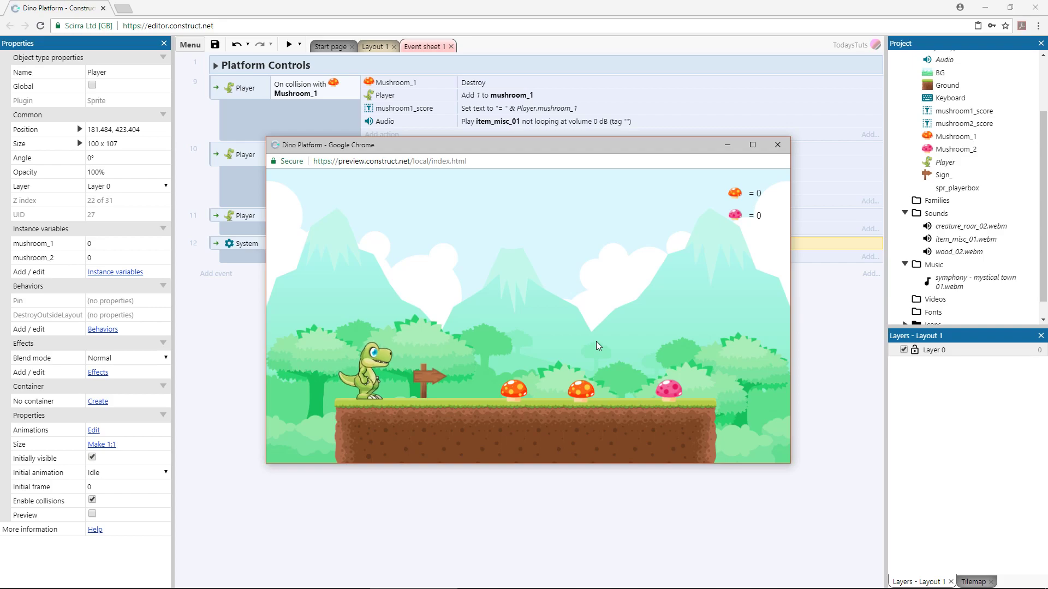
{"action": "left_click", "coordinate": [777, 145]}
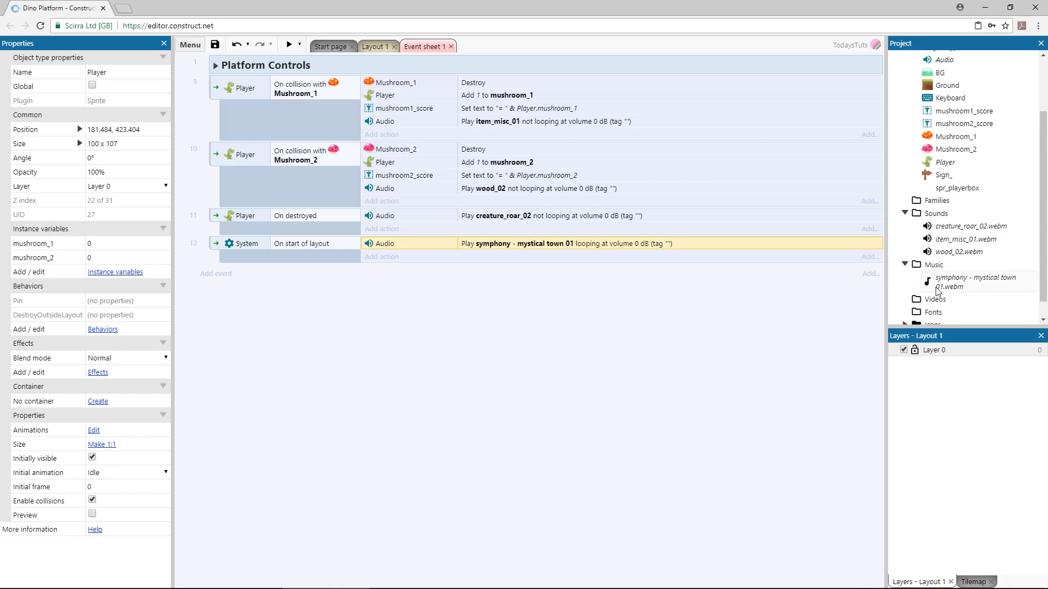
{"action": "left_click_drag", "start_coordinate": [933, 282], "coordinate": [950, 233]}
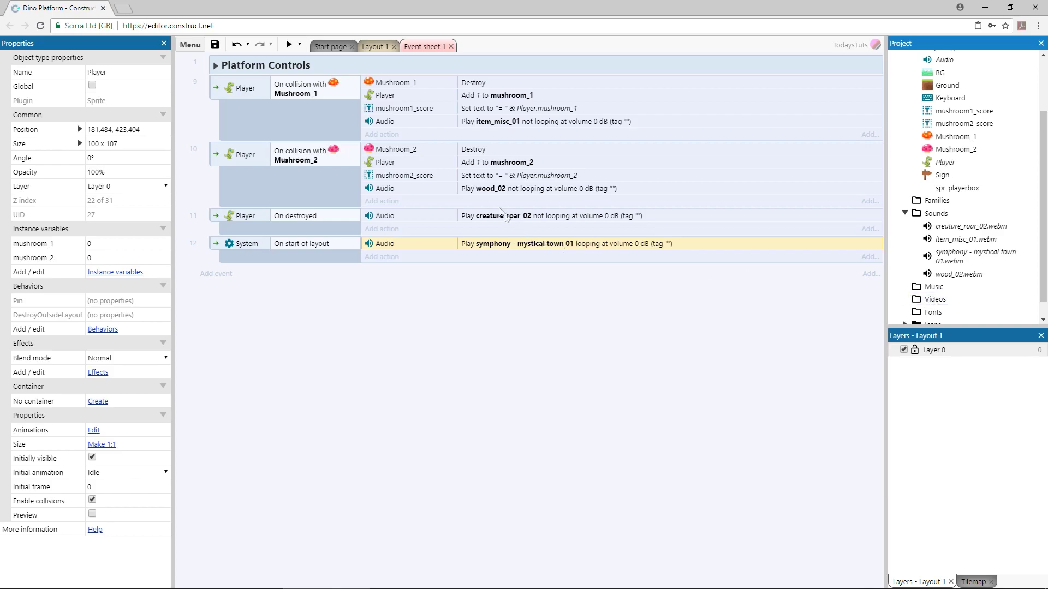
- Launch a fresh preview of the Dino Platform game
{"action": "left_click", "coordinate": [286, 43]}
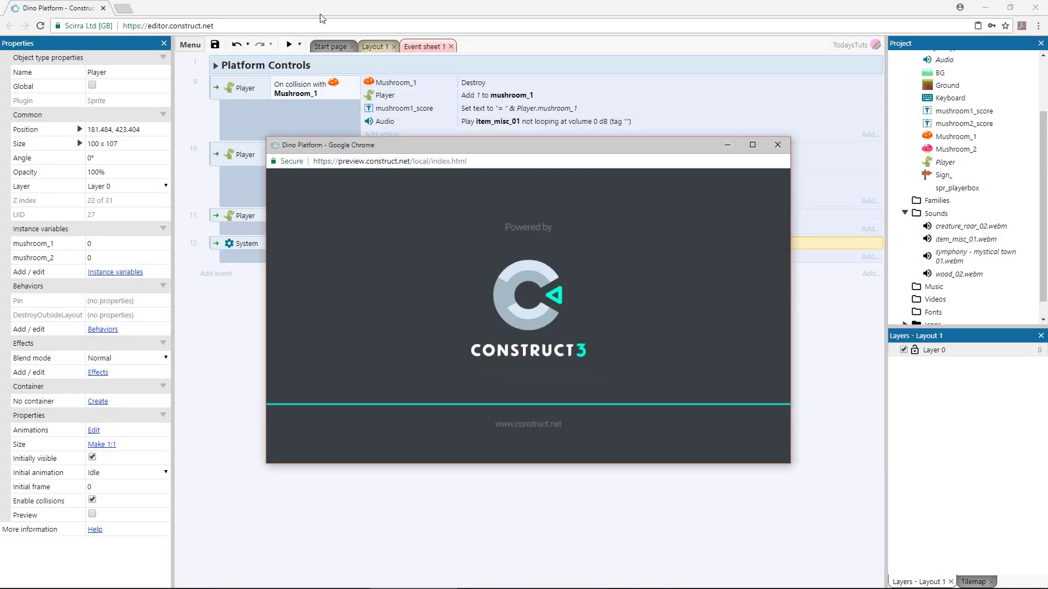
- Walk the dinosaur right to collect both orange mushrooms, bringing the counter to 2
{"action": "key", "text": "Right"}
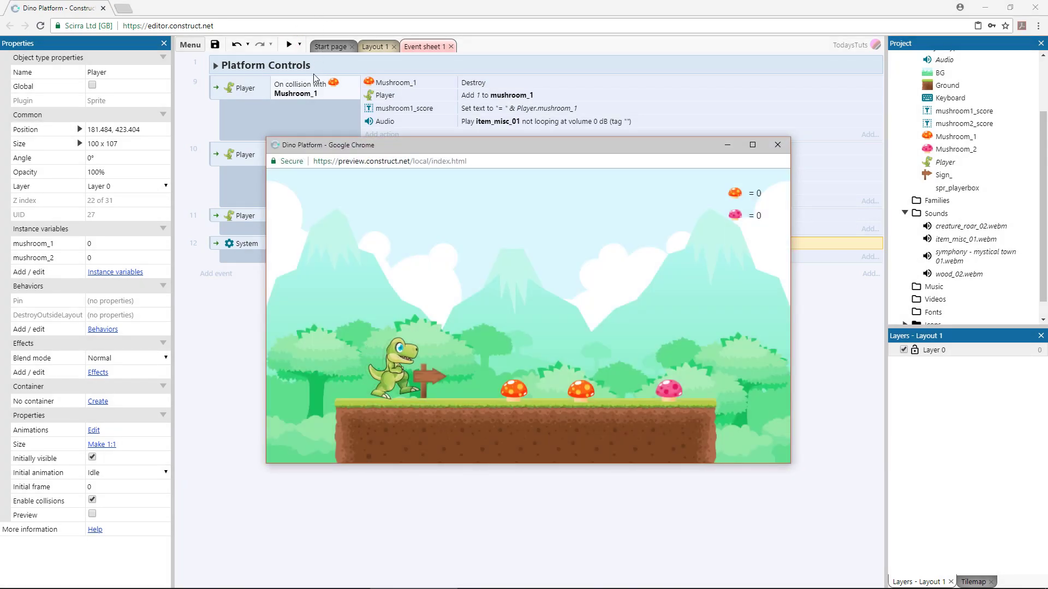
{"action": "key", "text": "Right"}
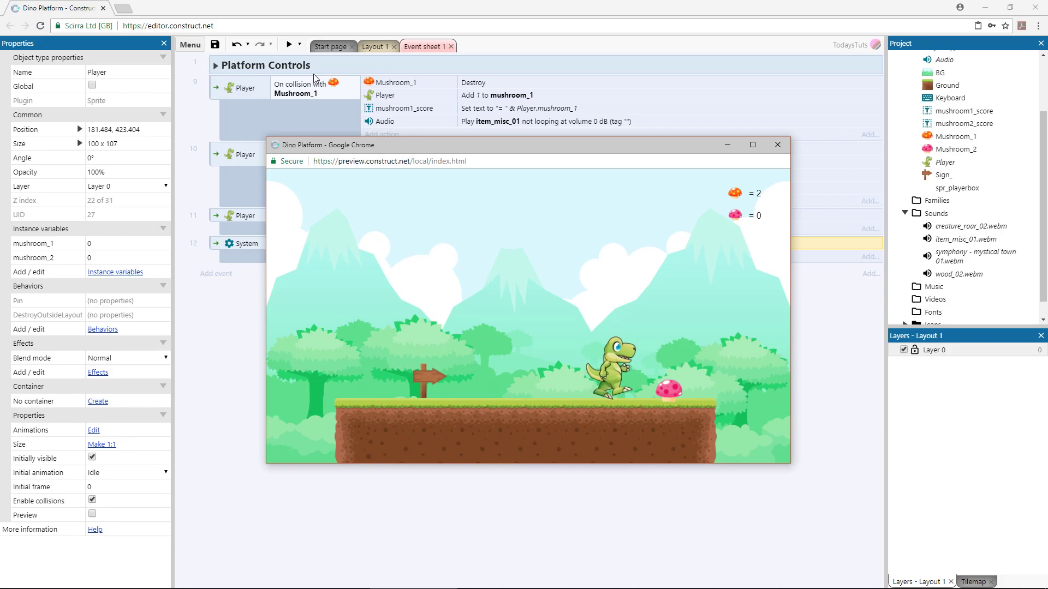